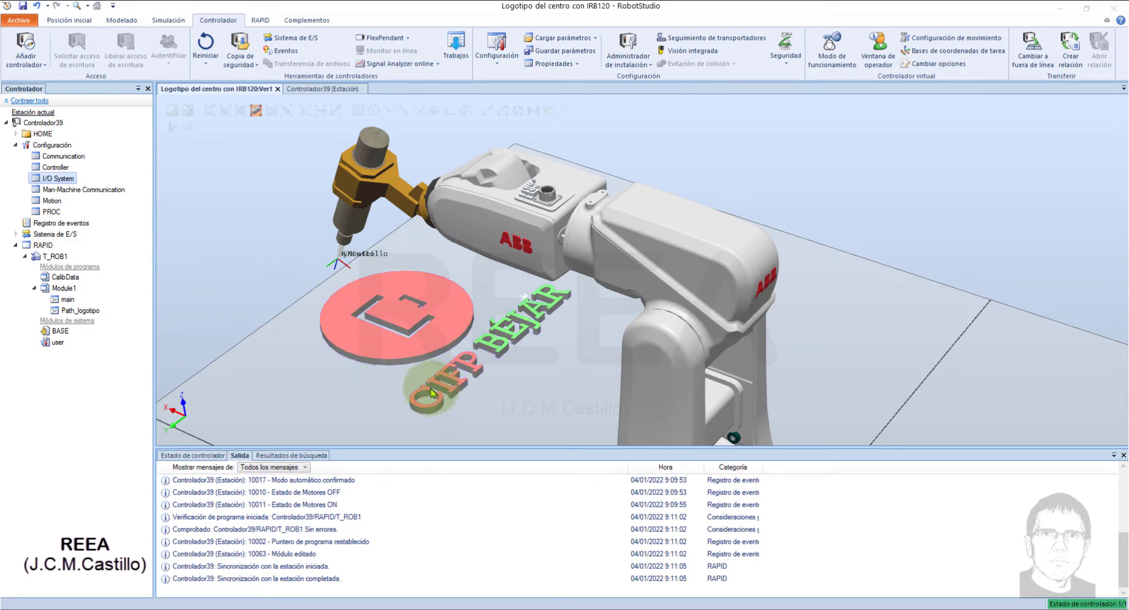
- Create a new I/O System signal named Q_Power_On with the type Digital Output
left_click(409, 342)
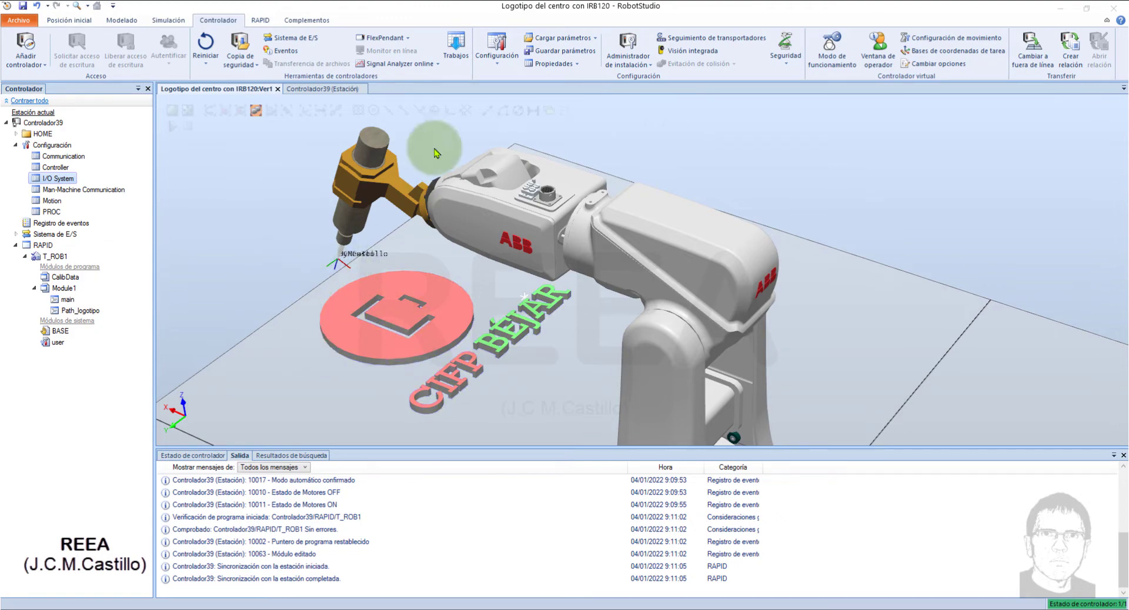
left_click(497, 59)
left_click(531, 109)
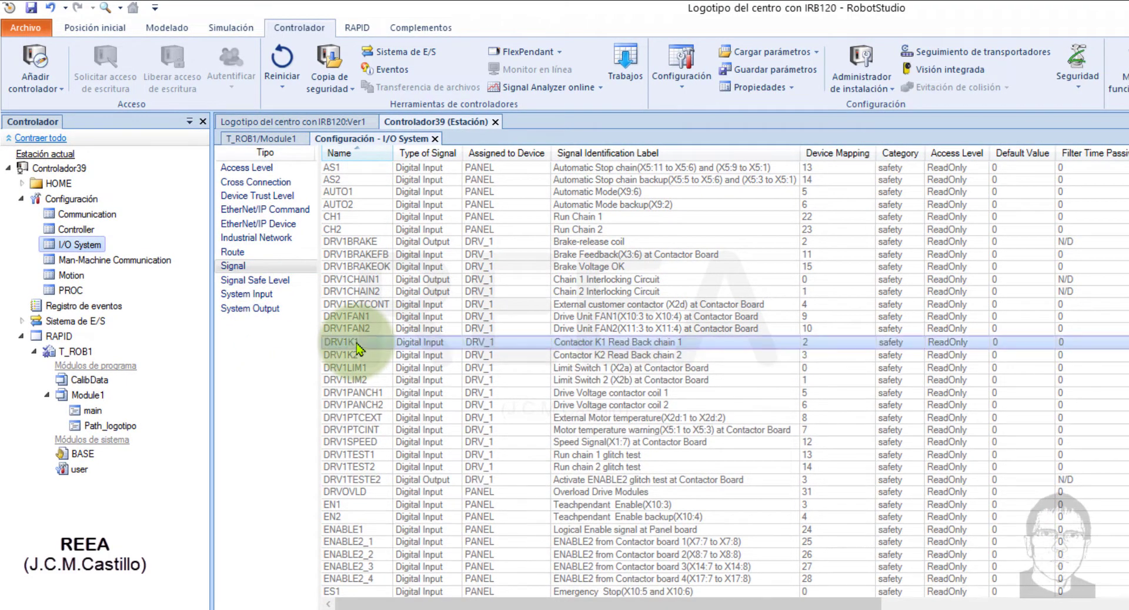
right_click(357, 345)
left_click(427, 372)
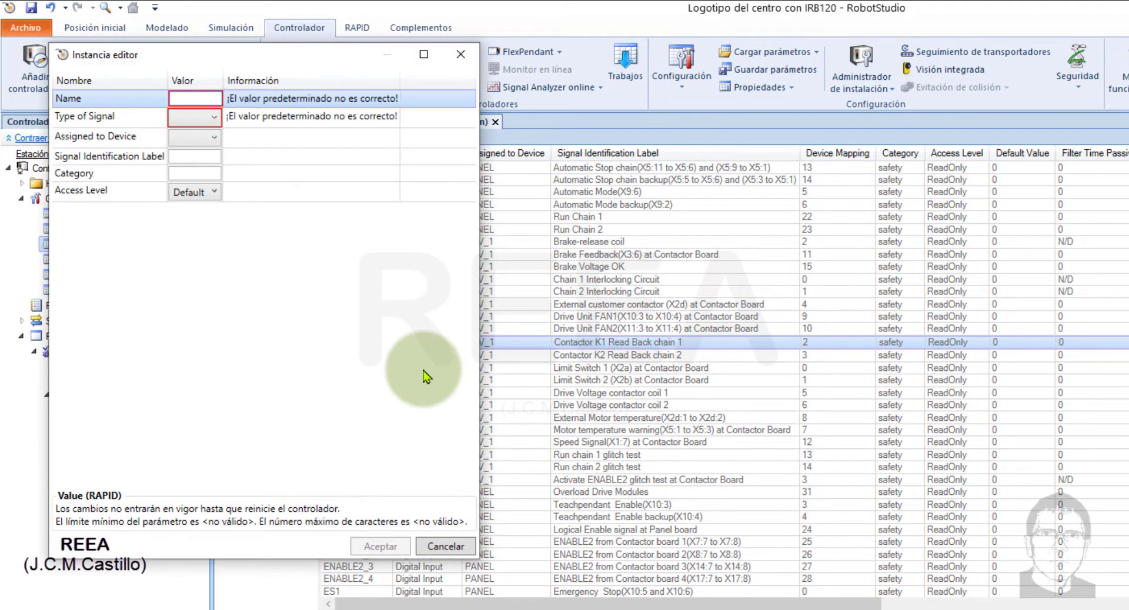
type("Q_")
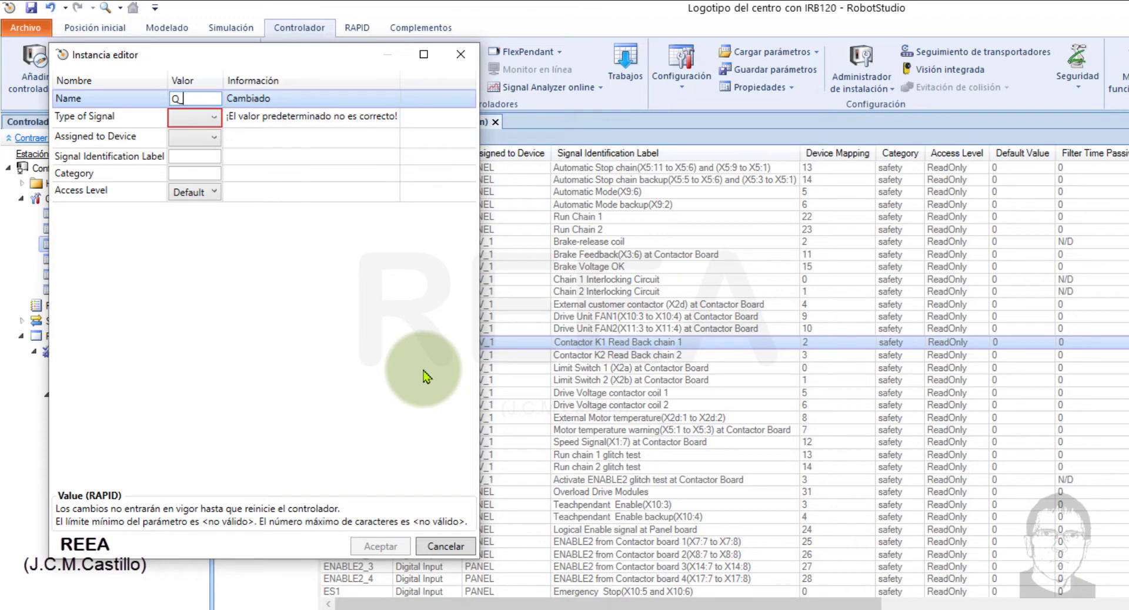
type("Power_On")
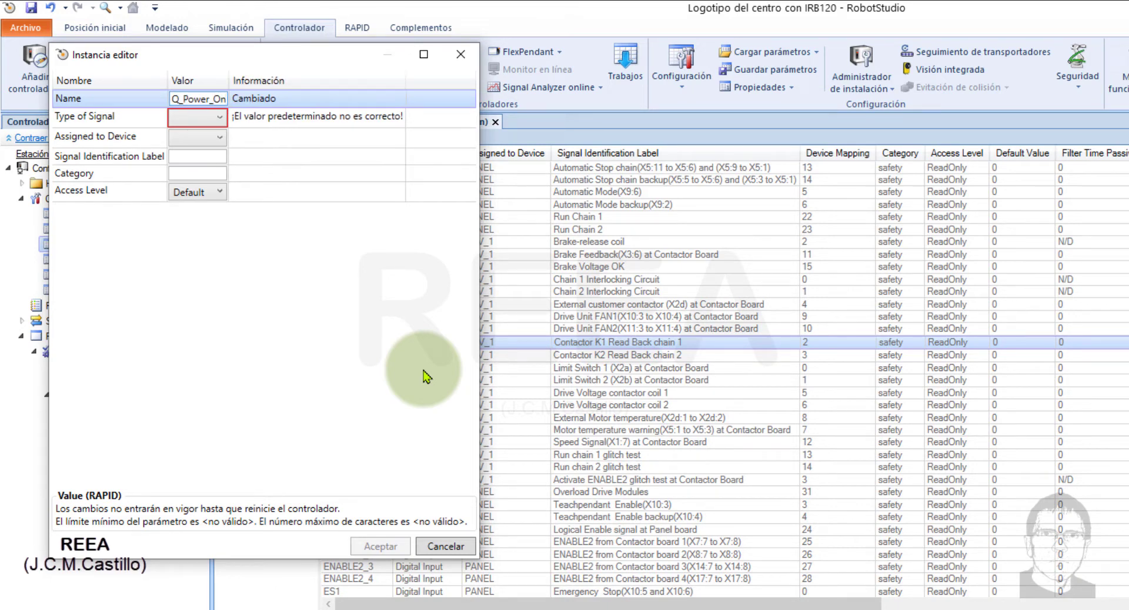
left_click(221, 117)
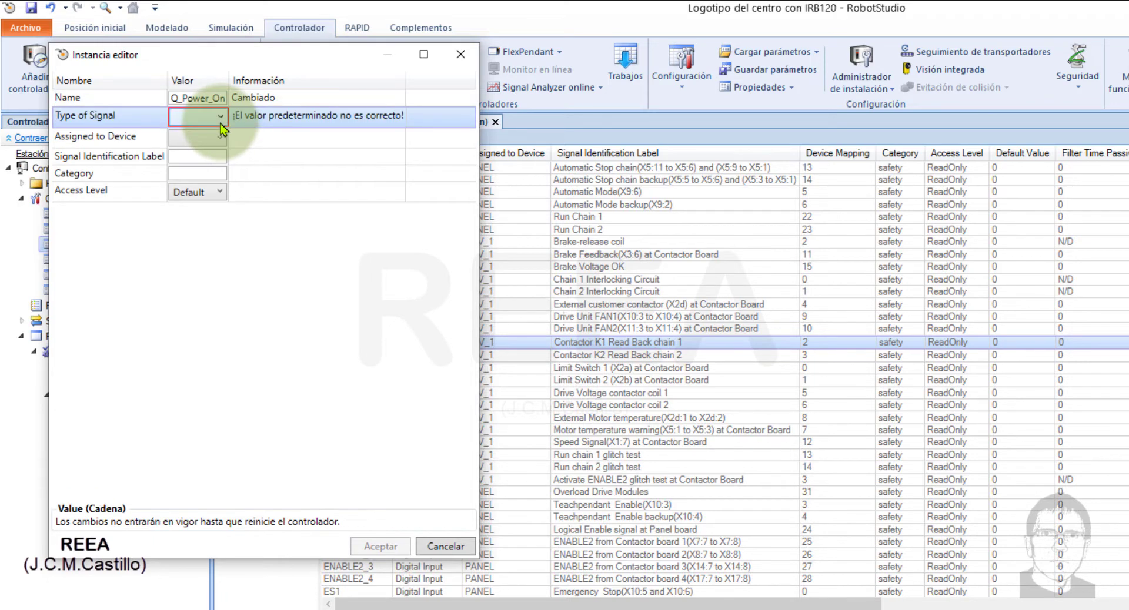
left_click(221, 117)
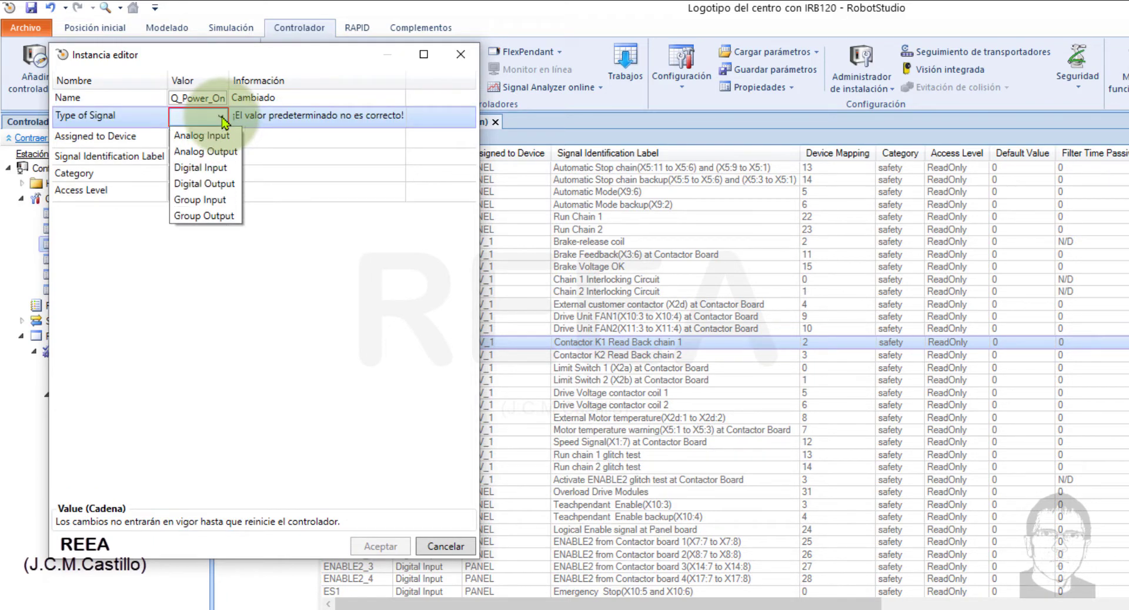
left_click(228, 184)
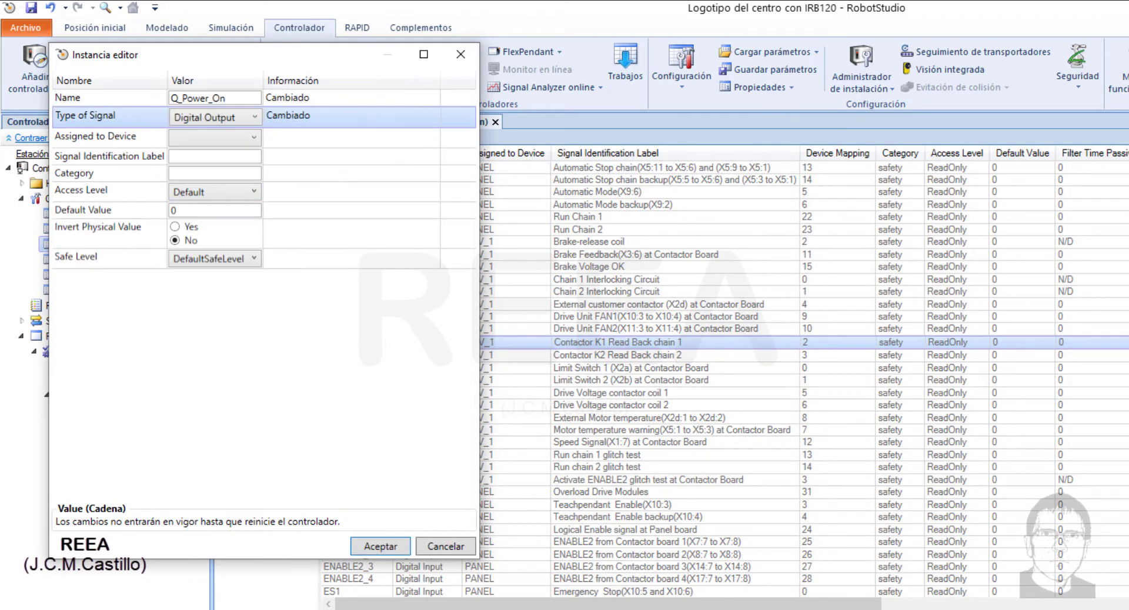
left_click(379, 546)
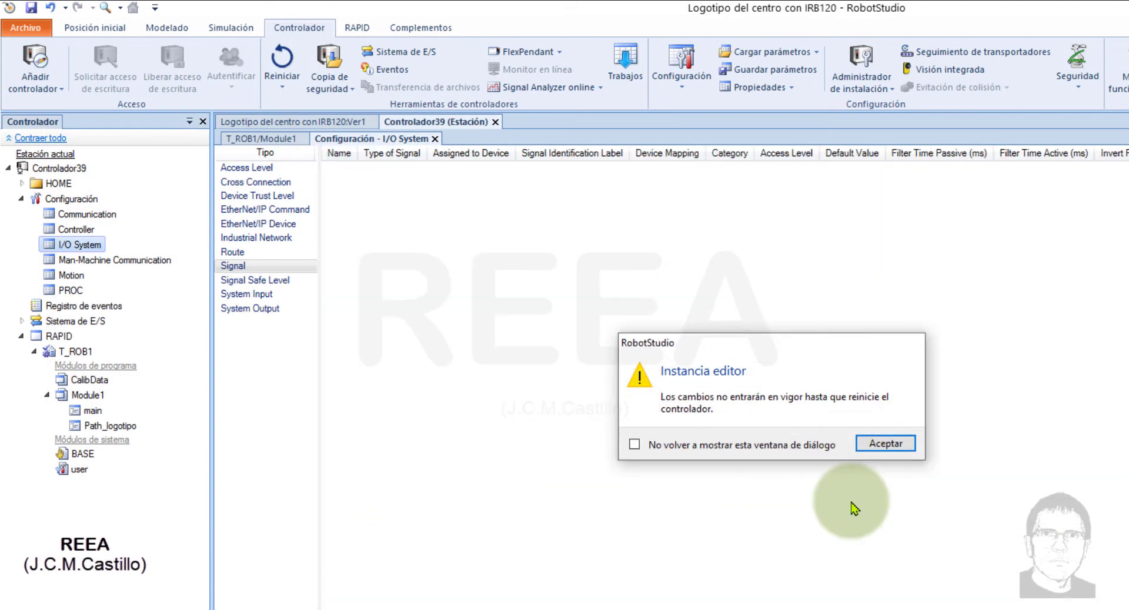
left_click(879, 443)
- Add another I/O signal named Q_Paro and set its type to Digital Output
right_click(384, 417)
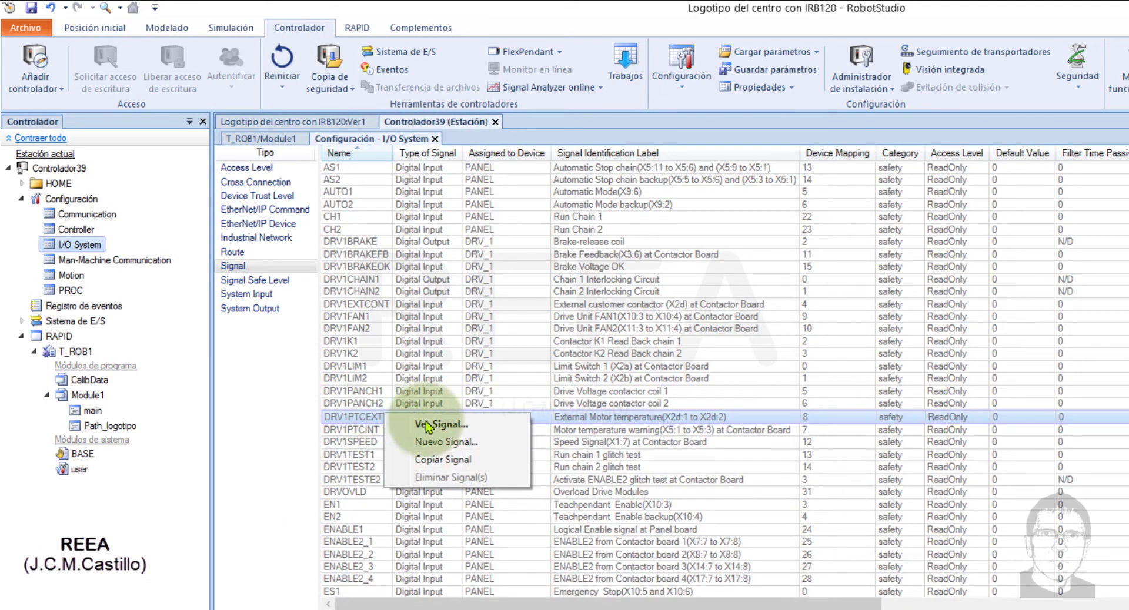
left_click(471, 451)
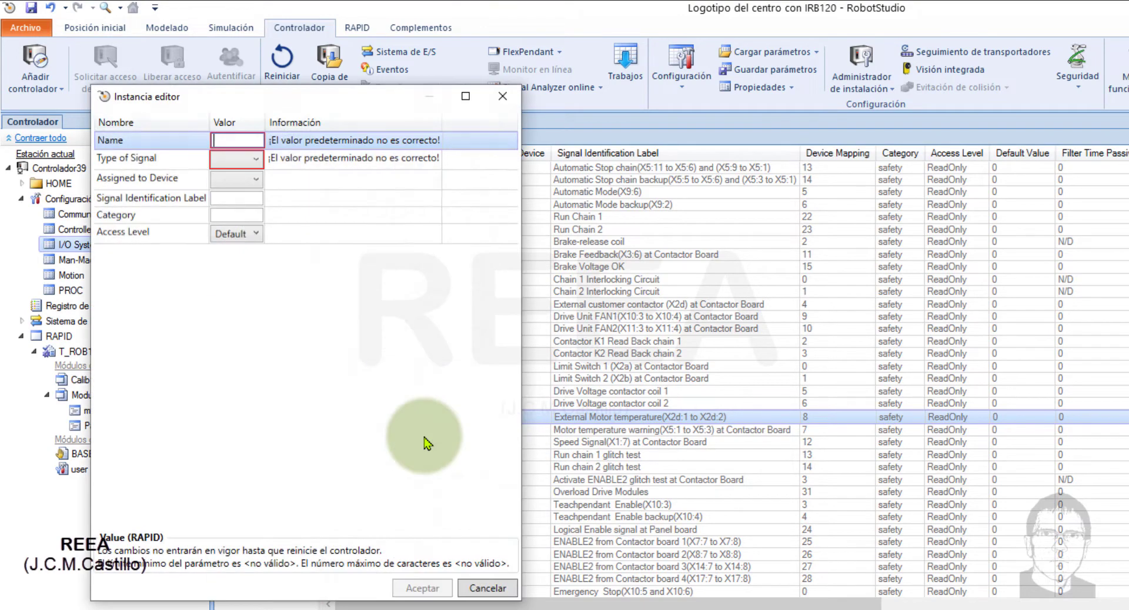
type("Q_")
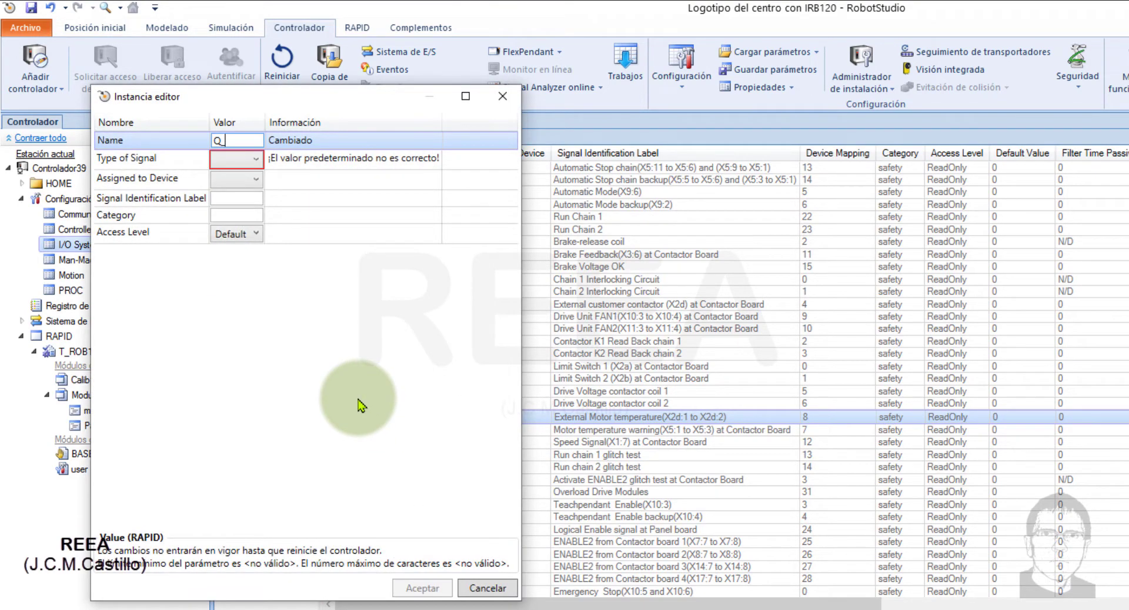
type("Paro")
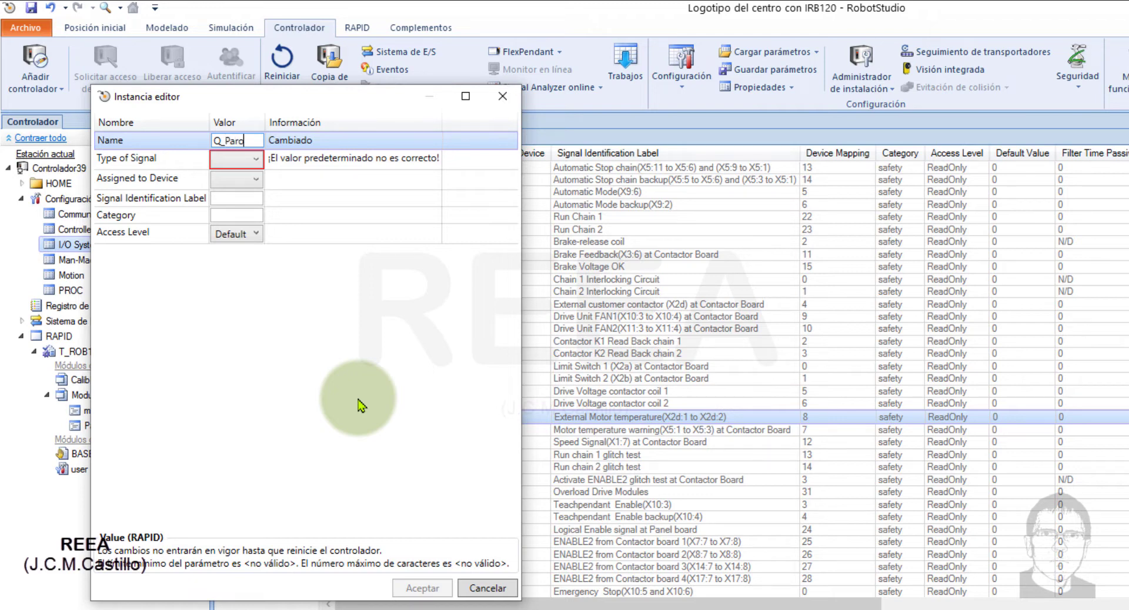
left_click(257, 160)
left_click(256, 157)
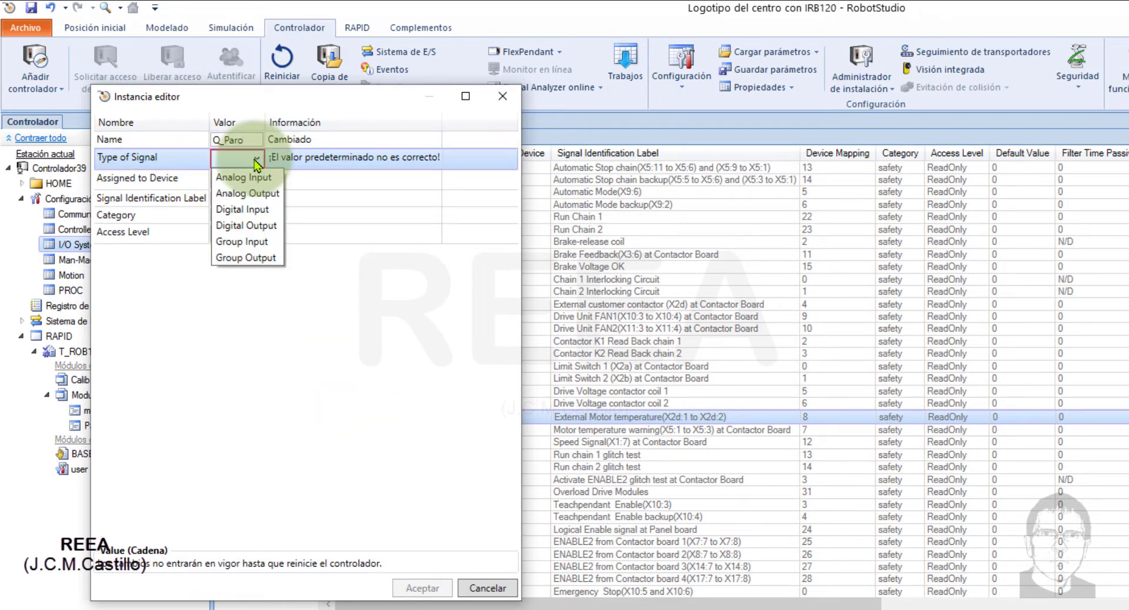
left_click(259, 226)
left_click(431, 589)
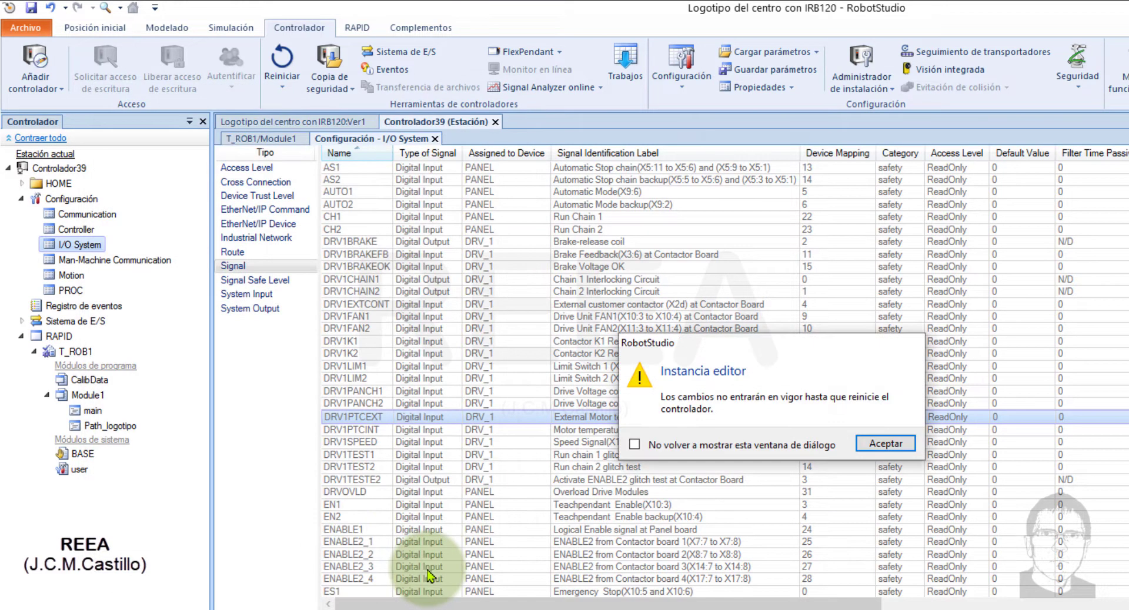
left_click(953, 441)
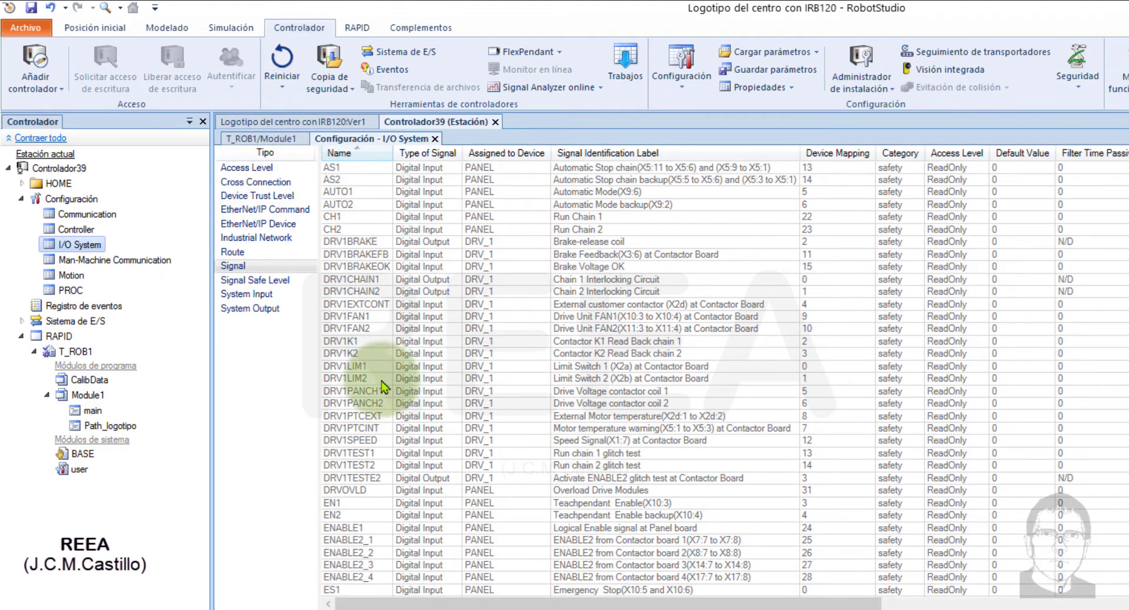
- Warm-restart the controller to activate the new signals and close the I/O System configuration
left_click(282, 61)
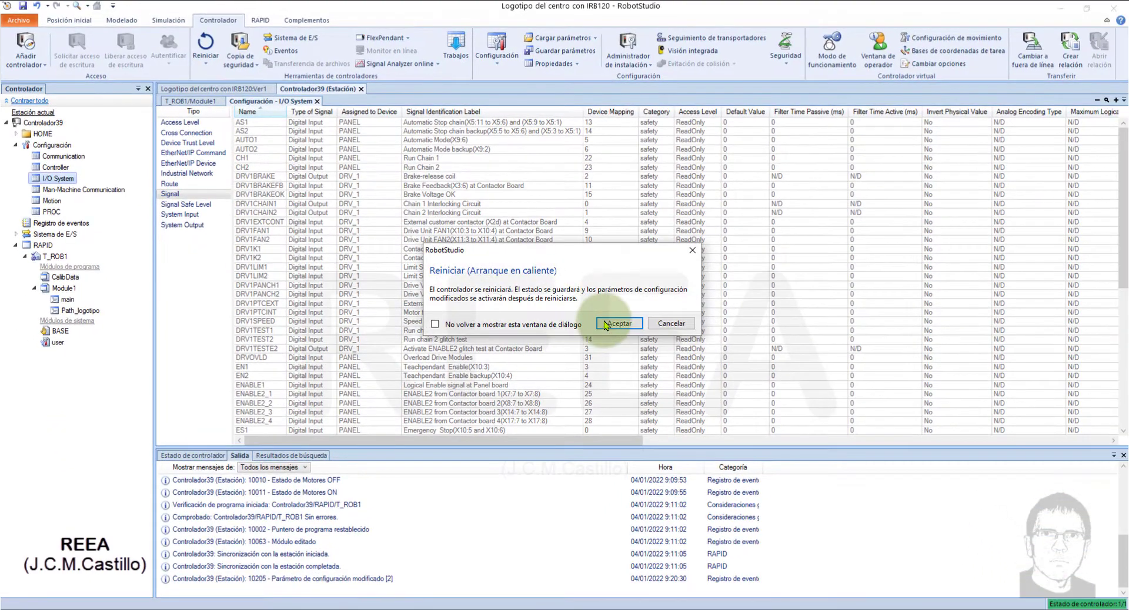
left_click(618, 324)
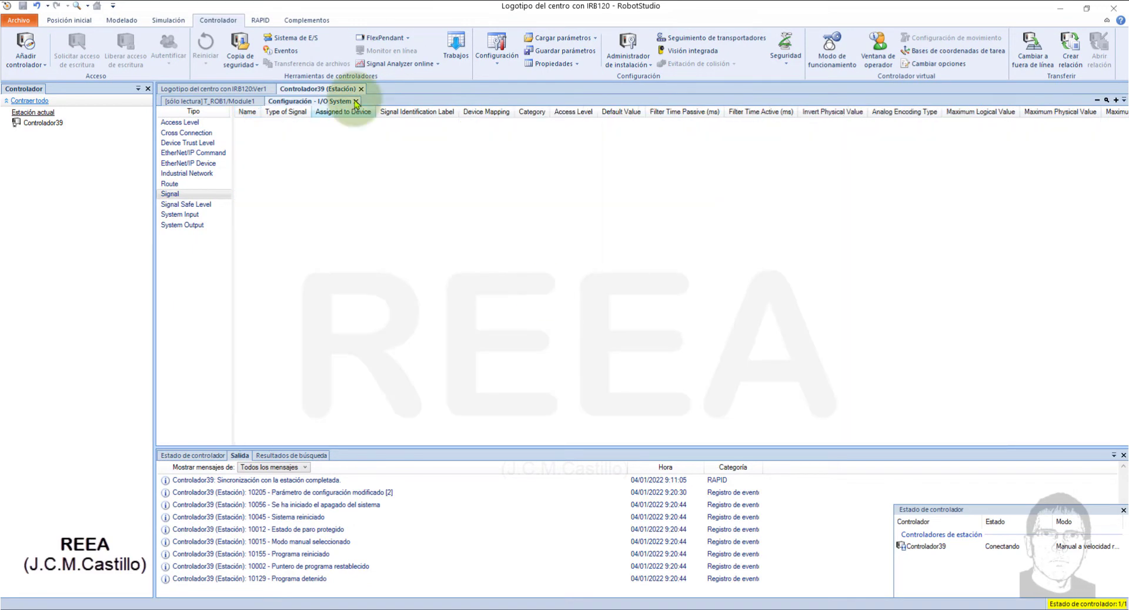
left_click(356, 102)
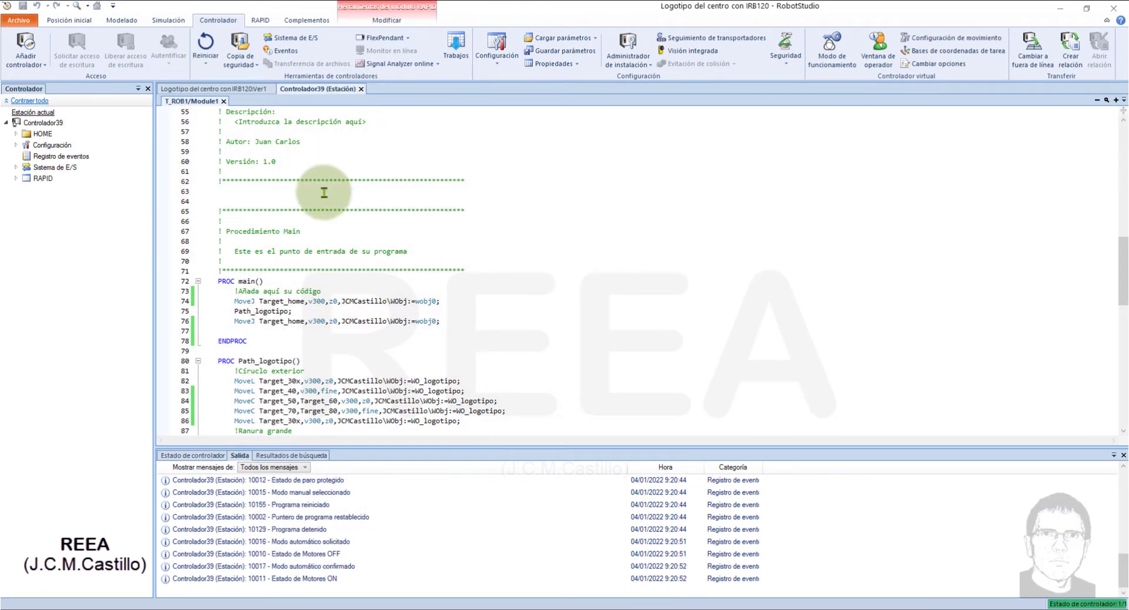
- Examine the main and Path_logotipo procedures in Module1, including their targets, speeds and zones
scroll(338, 369, "down", 2)
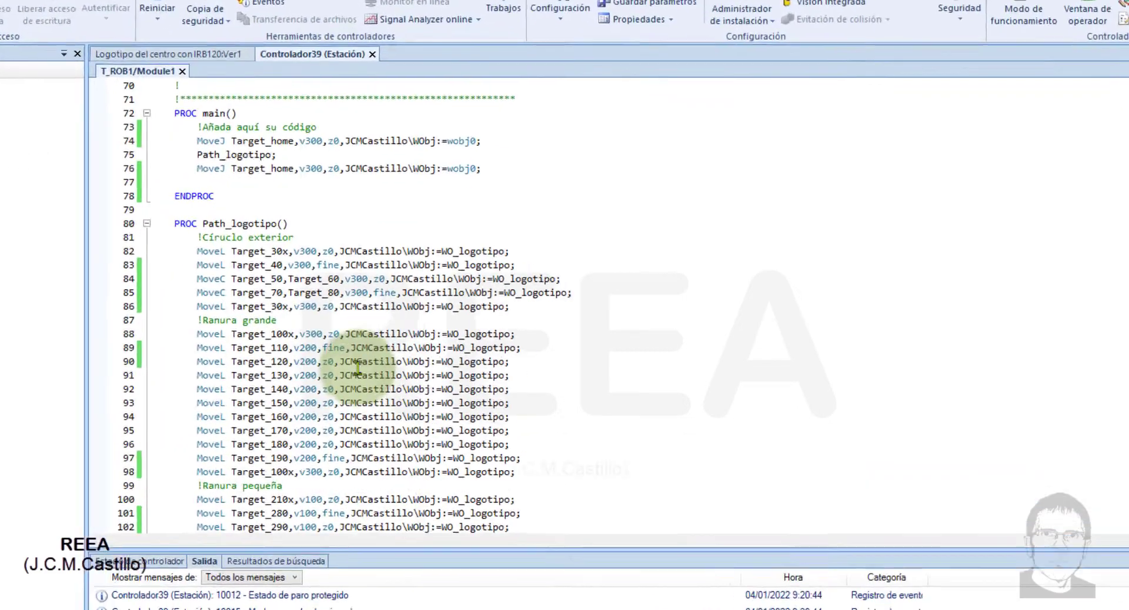
scroll(358, 368, "down", 4)
scroll(353, 341, "up", 4)
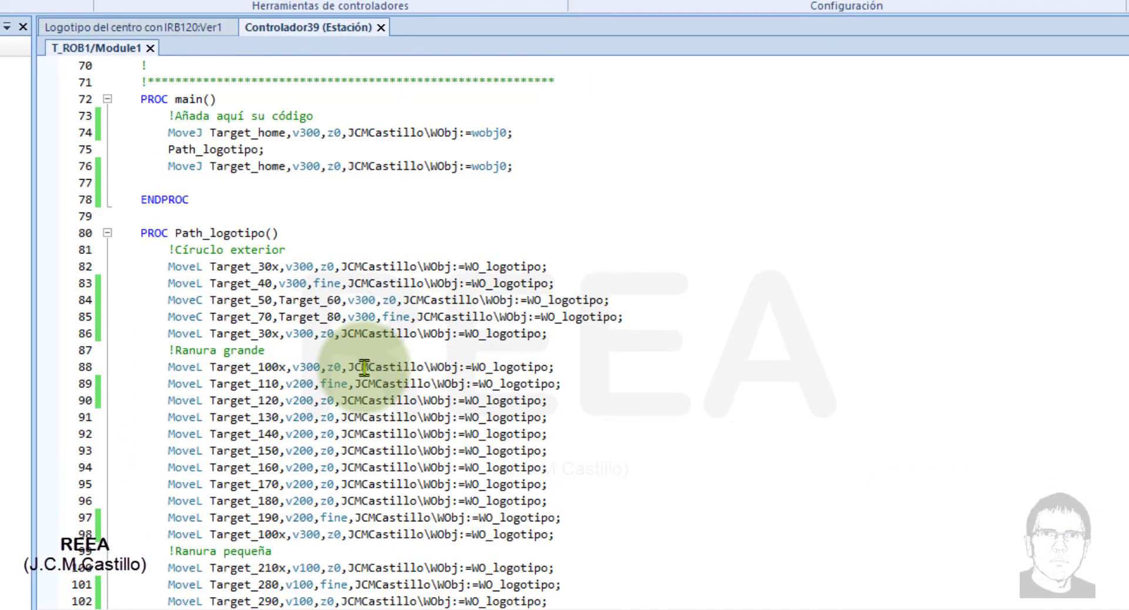
scroll(347, 279, "up", 2)
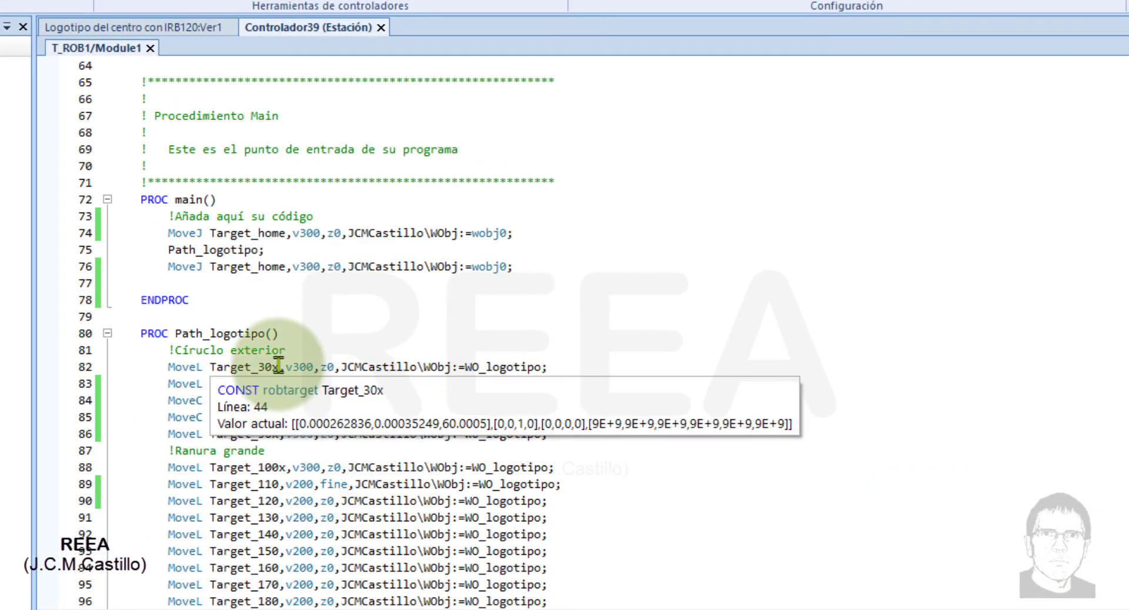
scroll(288, 370, "down", 2)
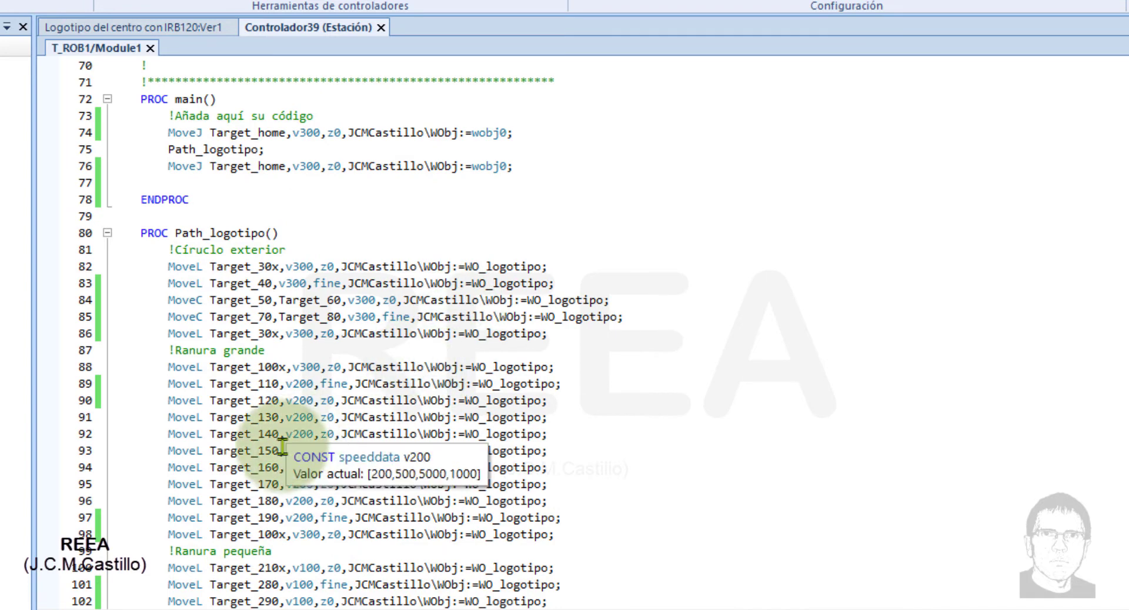
scroll(323, 347, "down", 3)
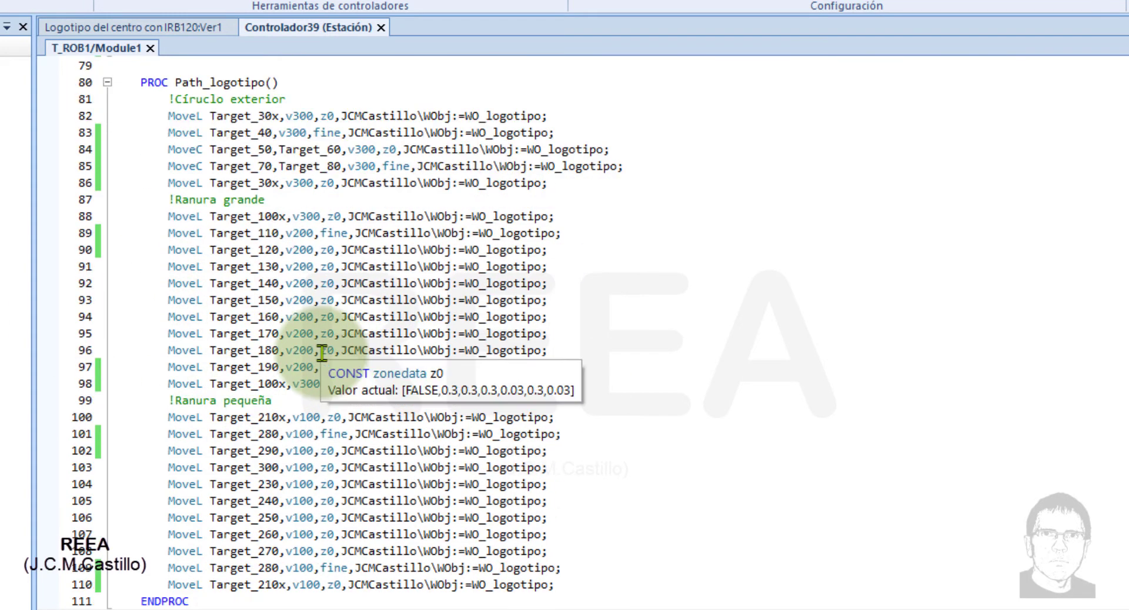
scroll(327, 330, "up", 2)
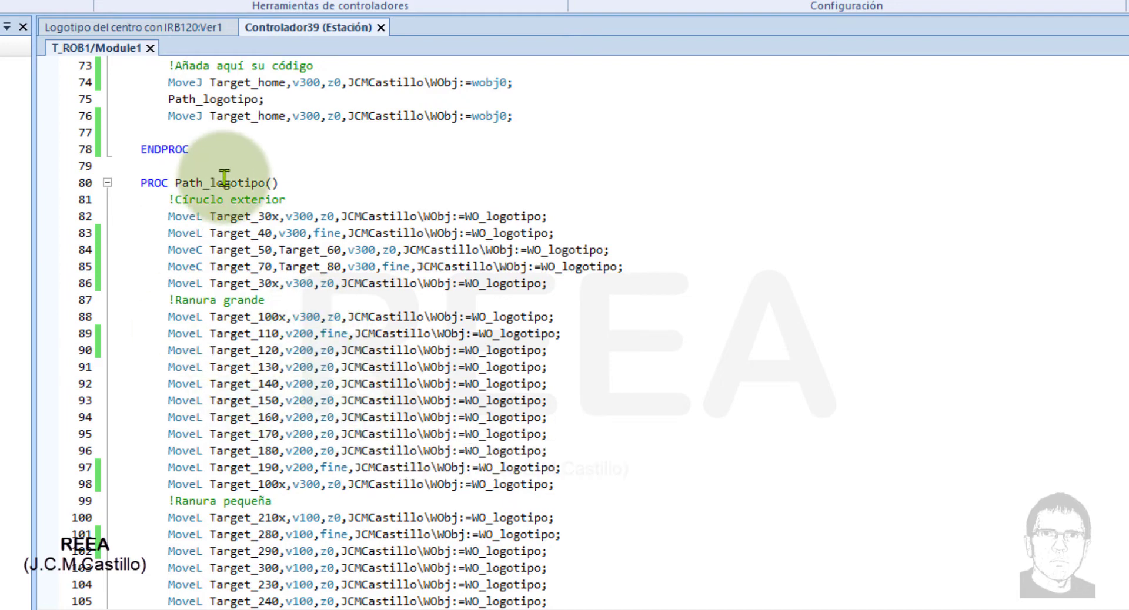
scroll(133, 176, "up", 2)
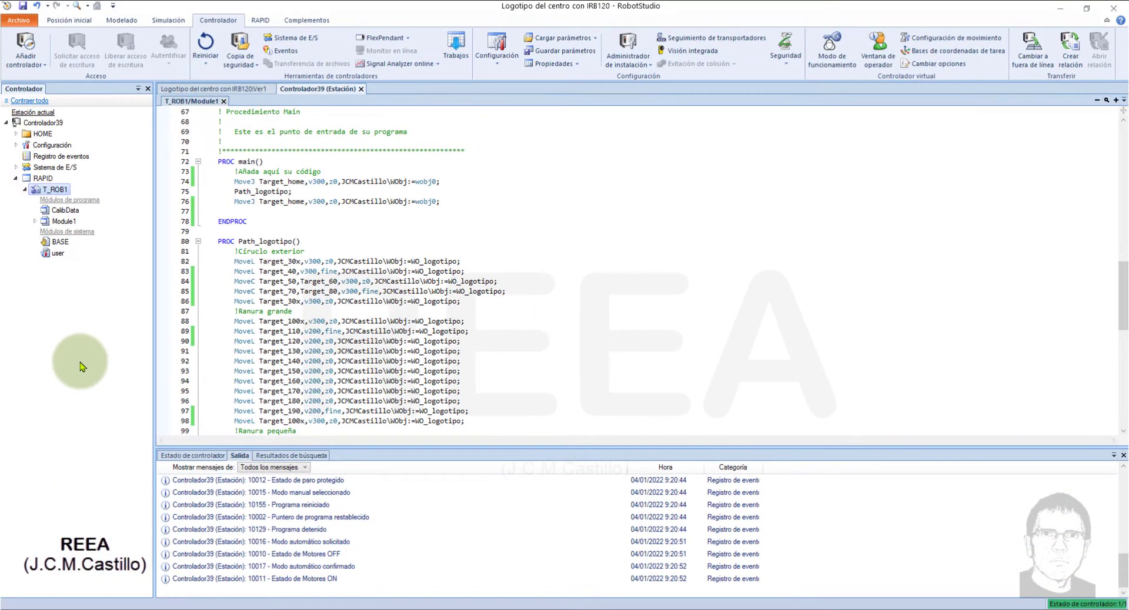
- Create a new program module named Rutinas_eventos in the T_ROB1 task
right_click(57, 196)
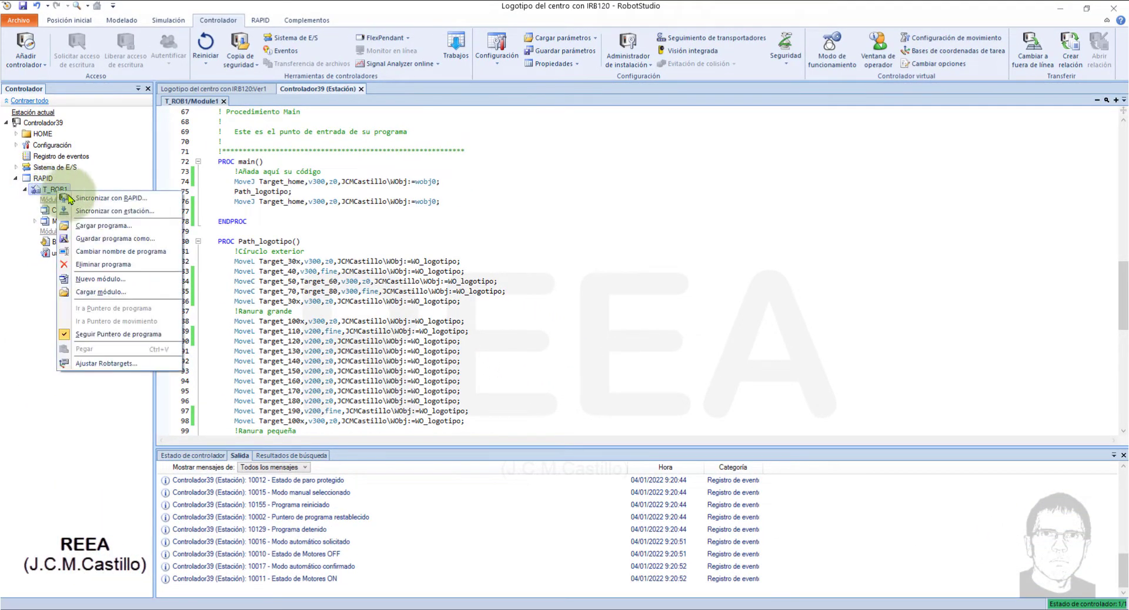
left_click(118, 277)
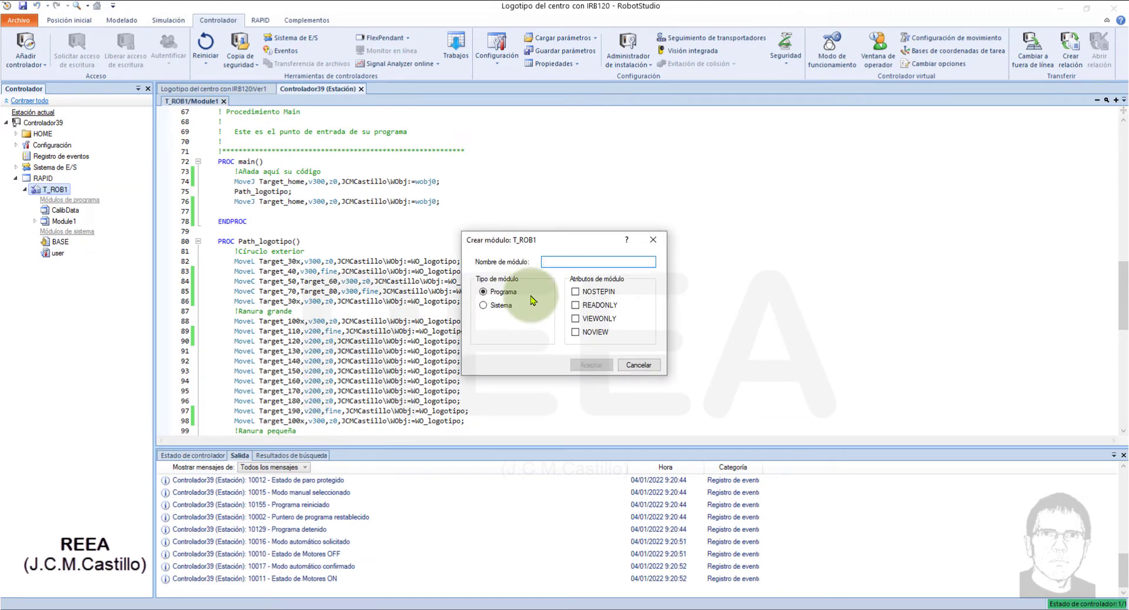
type("Rutinas")
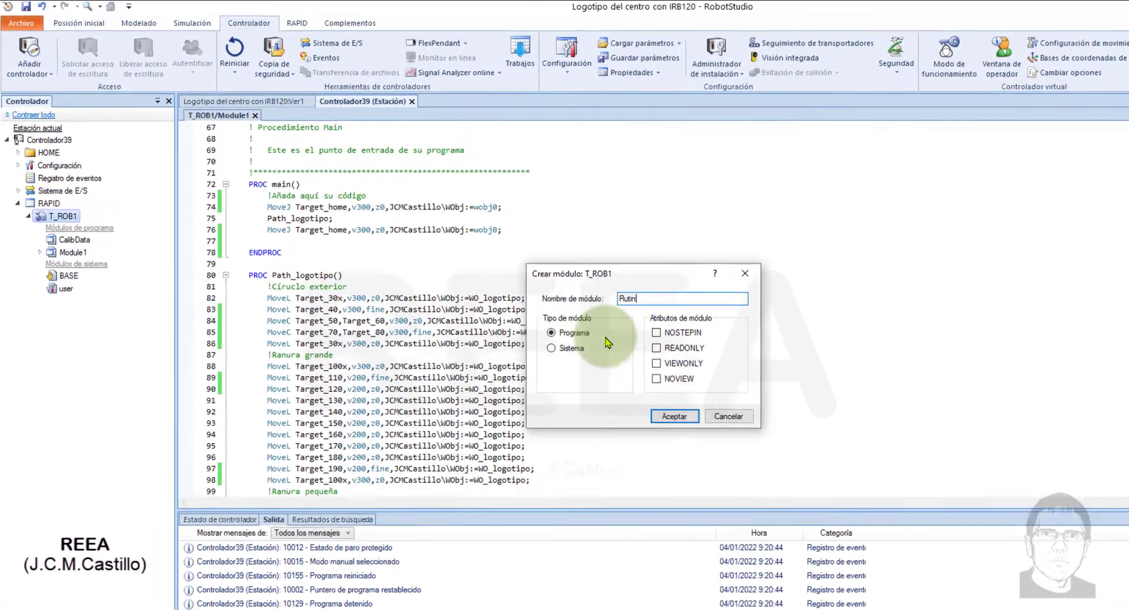
type("_eventos")
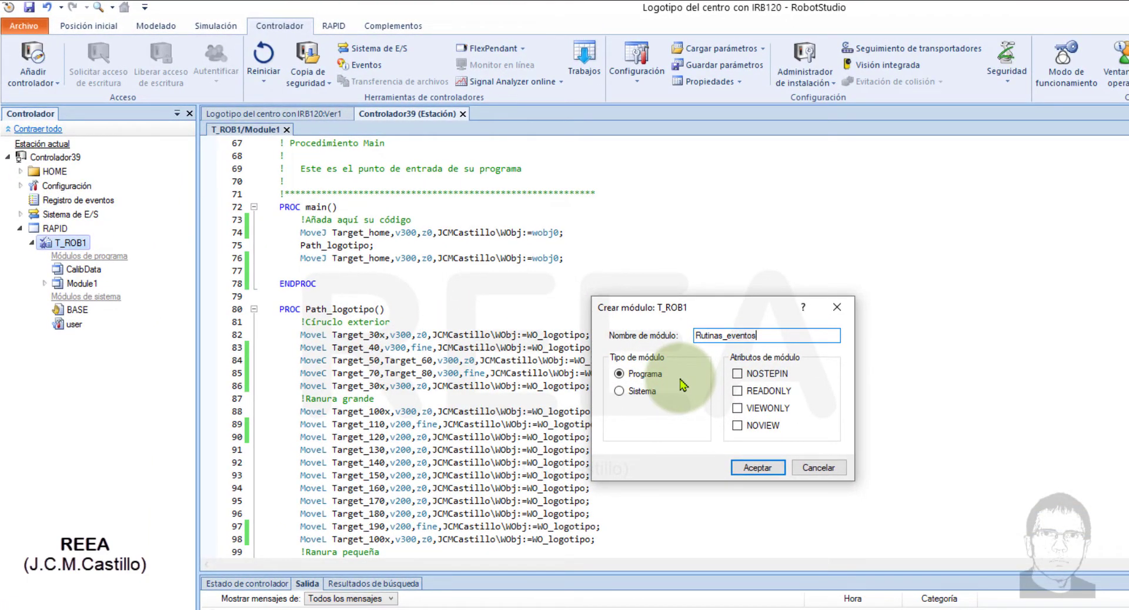
key("Return")
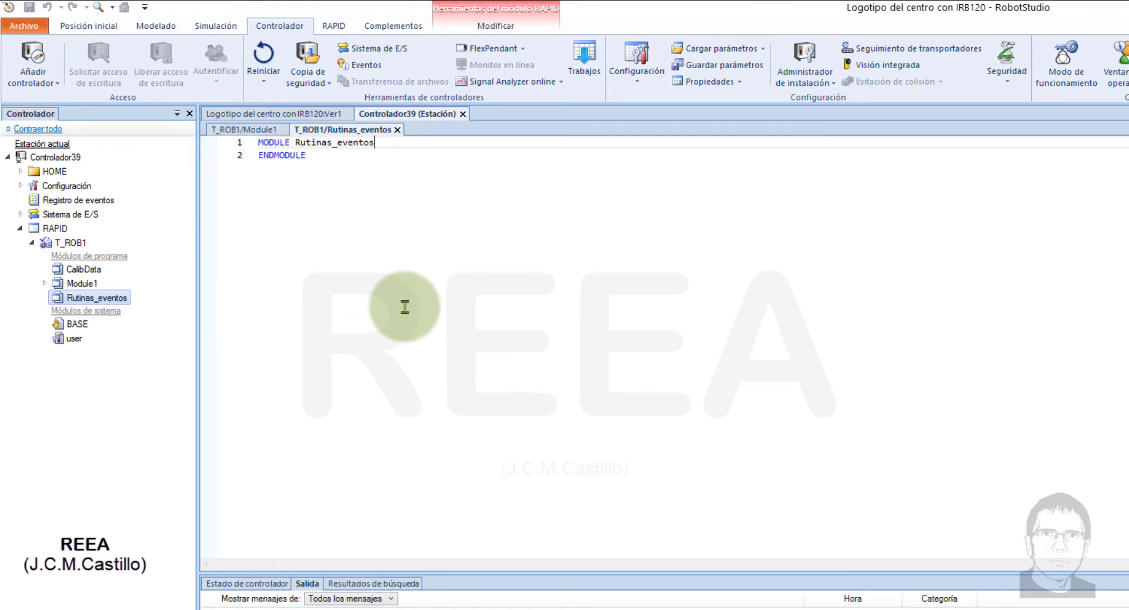
- Insert a PROC...ENDPROC procedure in the Rutinas_eventos module and name it Power_On
key("Return")
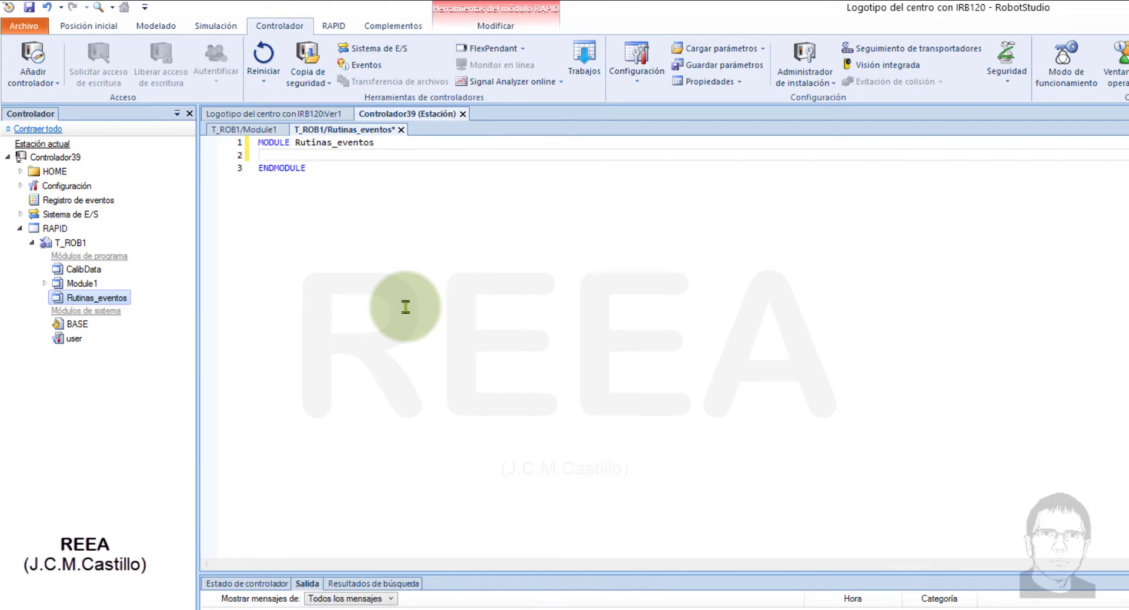
type("pro")
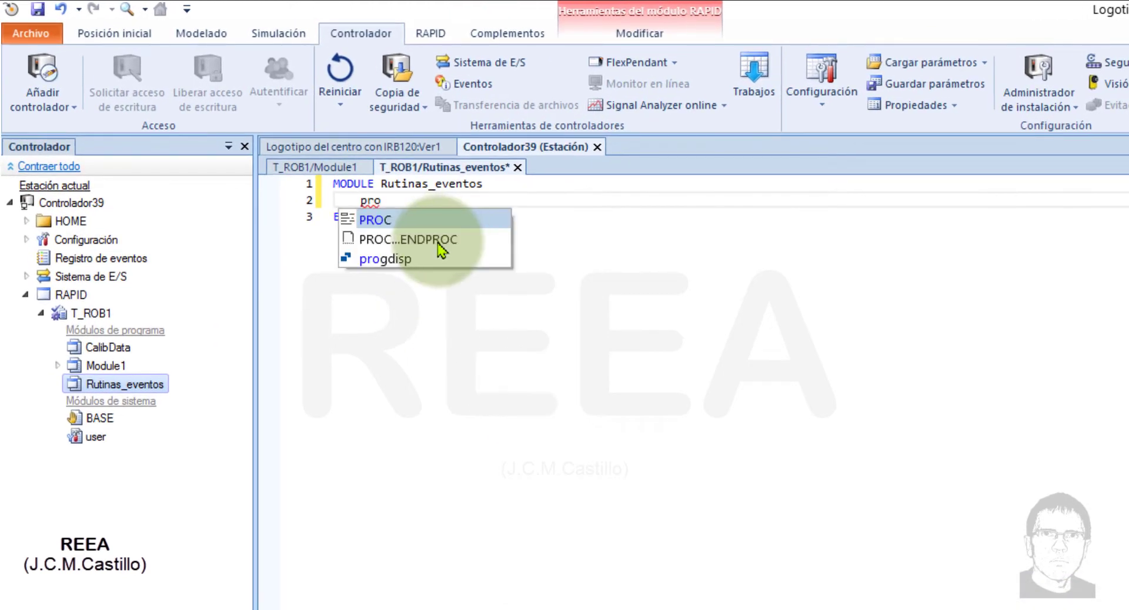
double_click(439, 241)
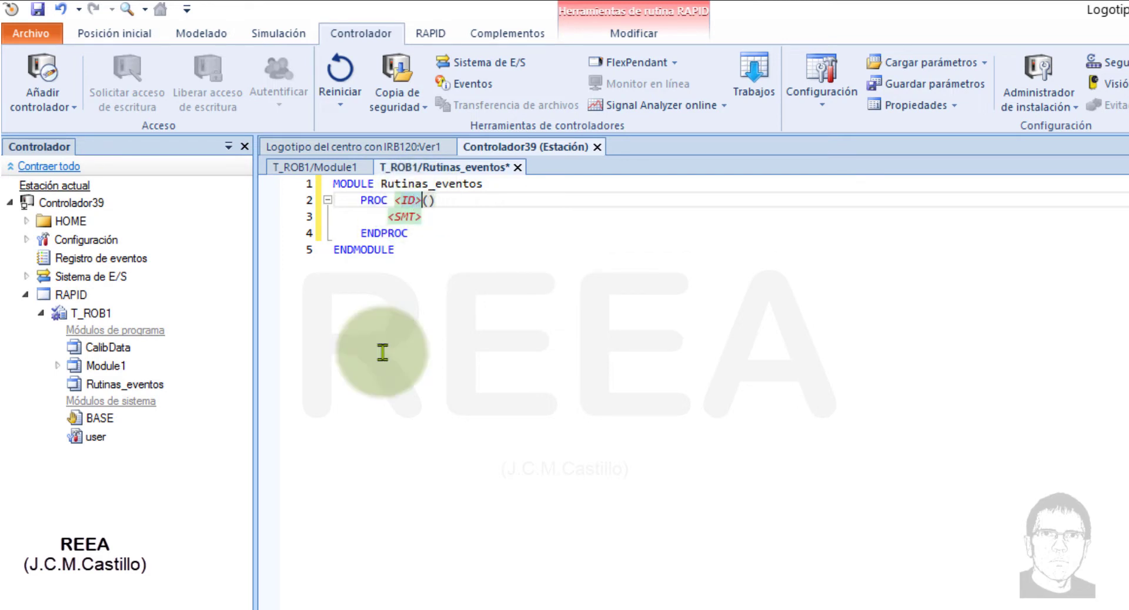
left_click(402, 200)
key("Delete")
key("Delete")
key("Delete")
key("BackSpace")
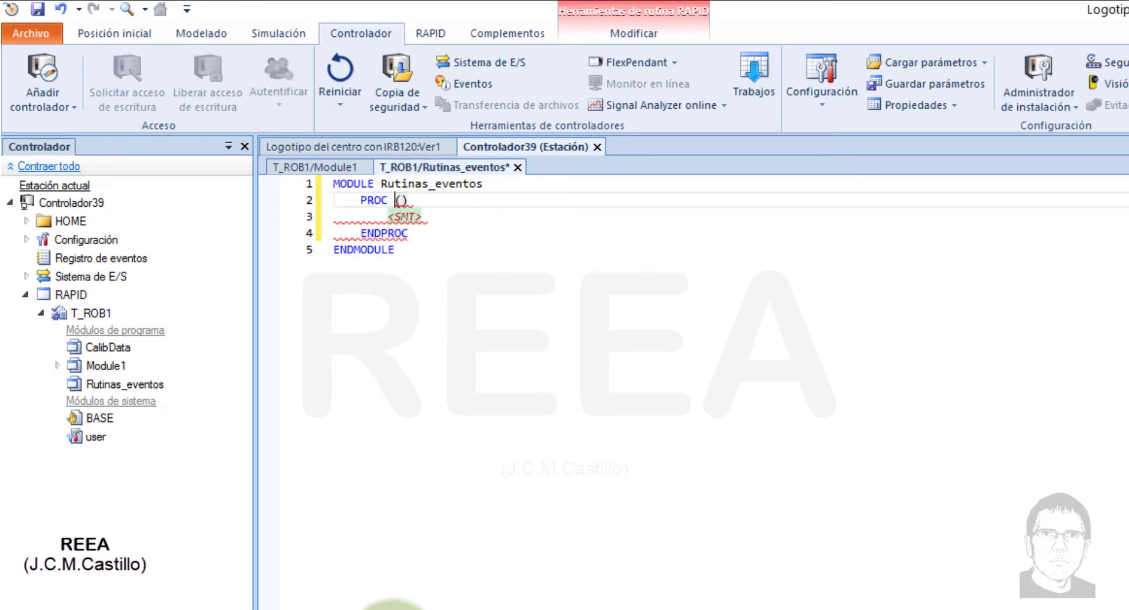
type("P")
type("ower")
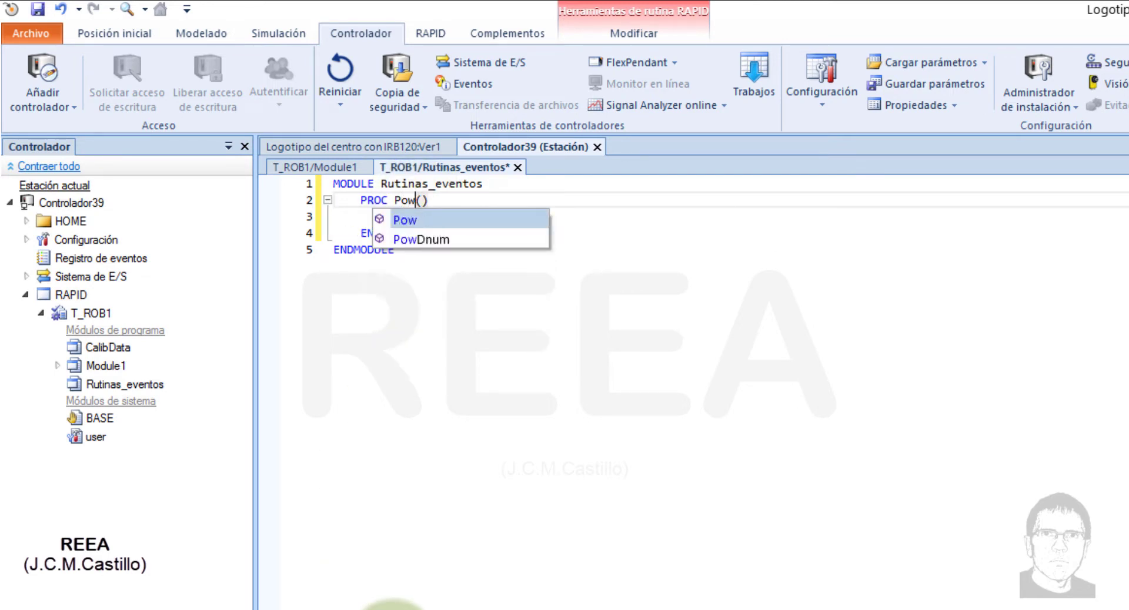
type("_On")
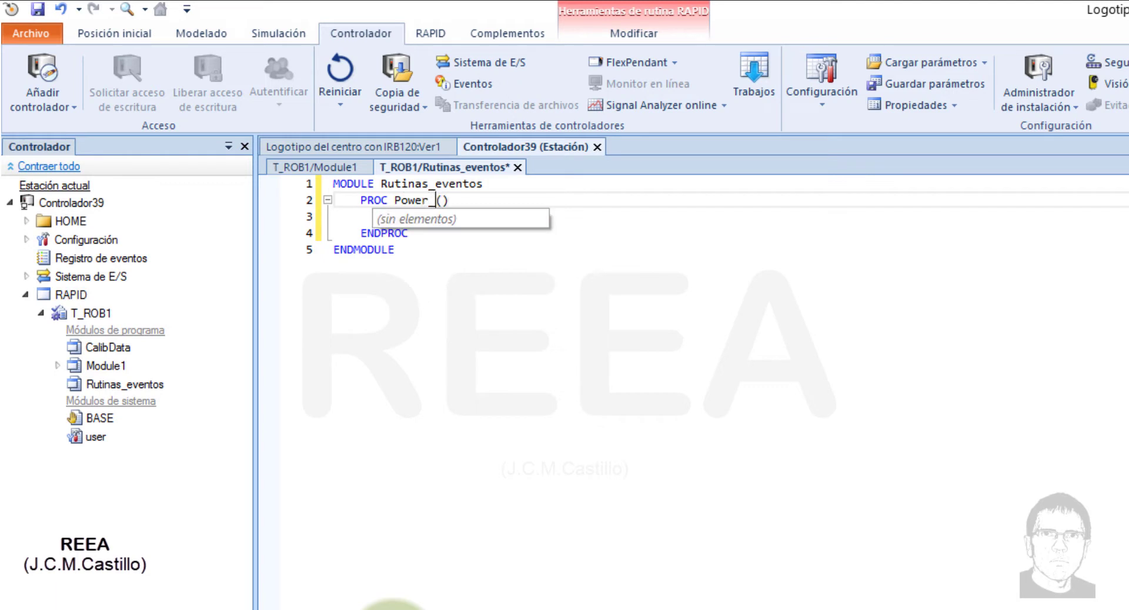
- Replace the statement placeholder in Power_On with the instruction SetDO Q_Power_On,1;
key("Tab")
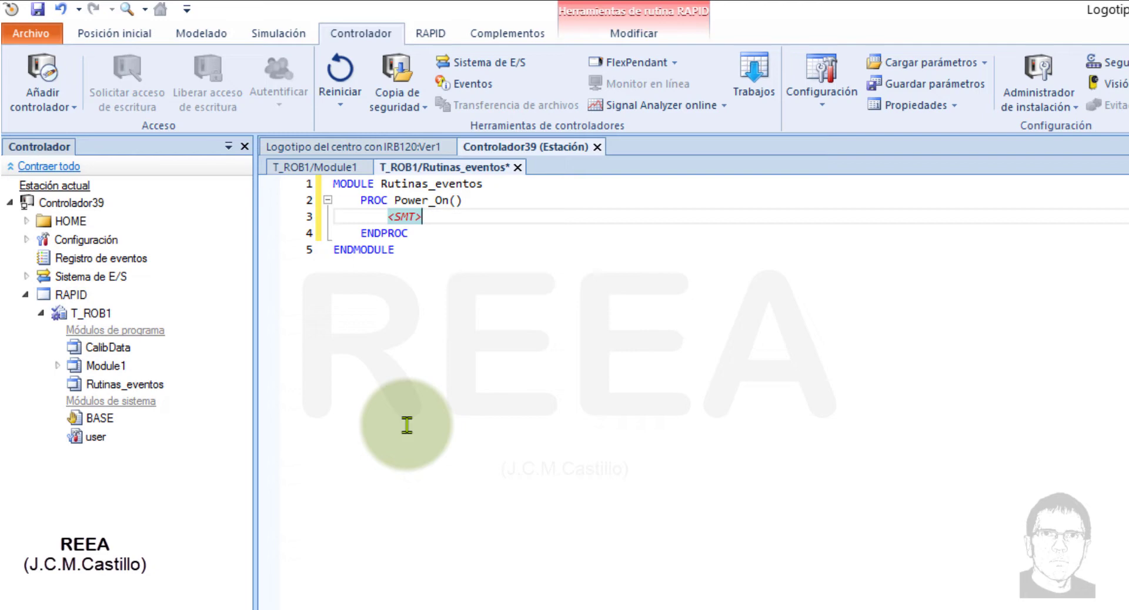
type("se")
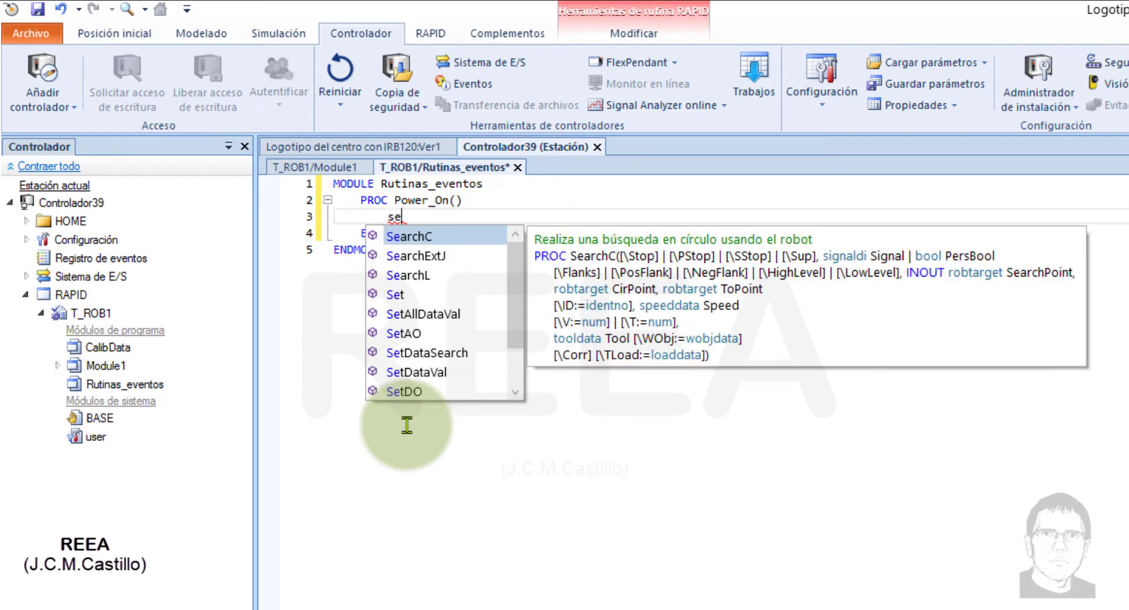
double_click(394, 391)
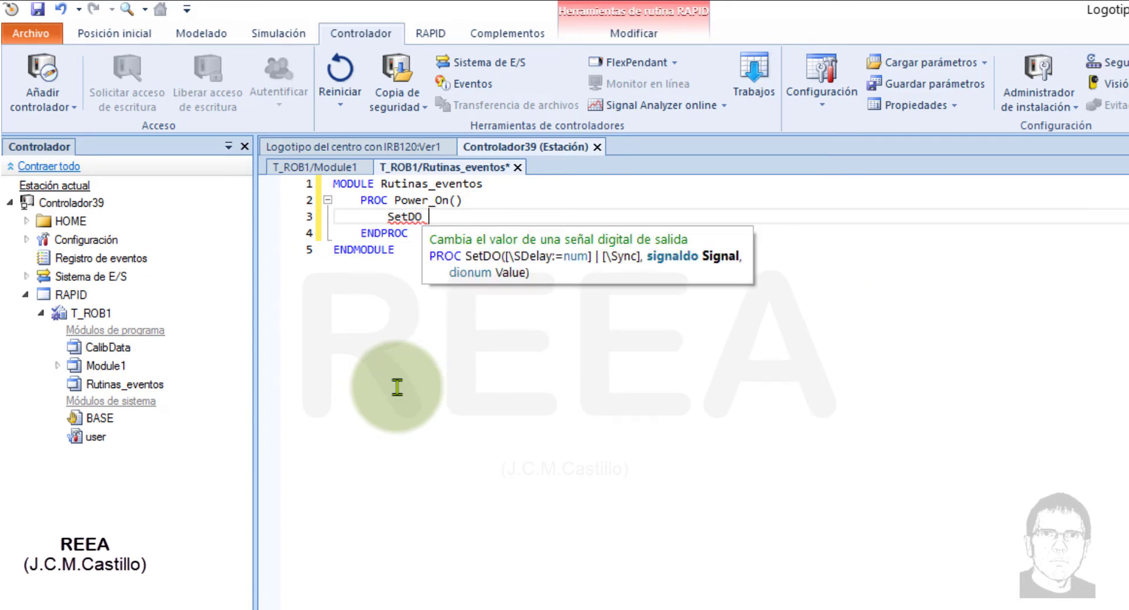
type("q")
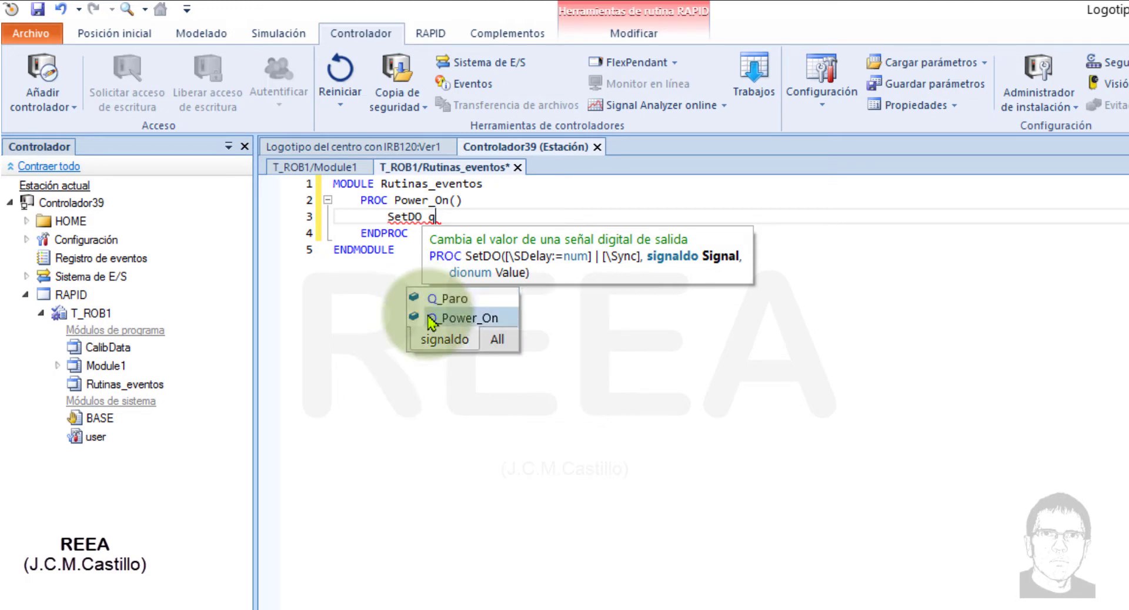
double_click(447, 318)
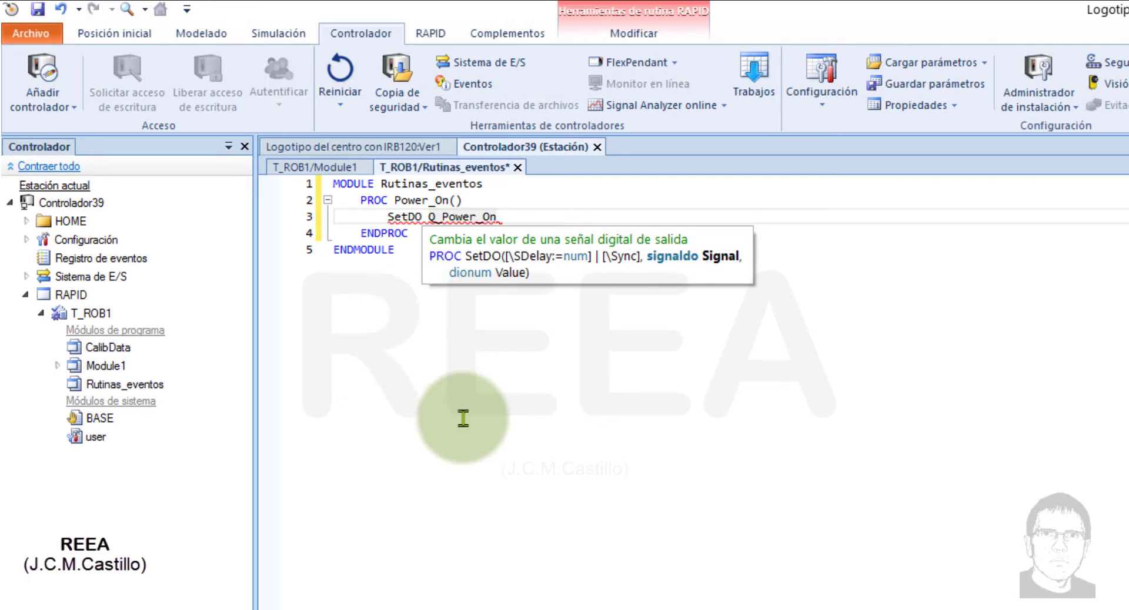
type(",")
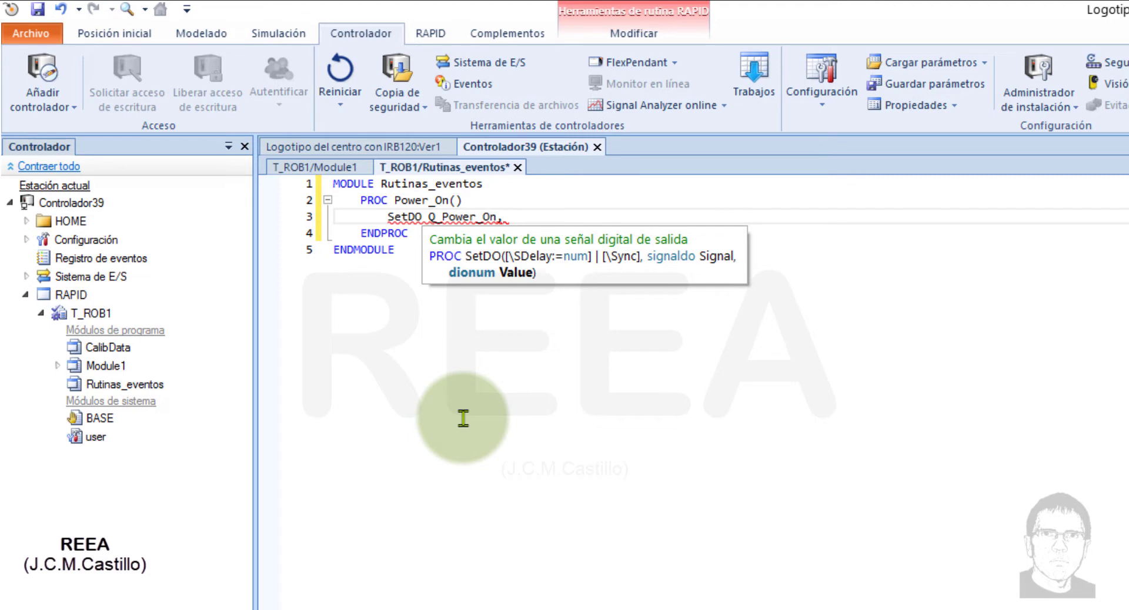
type("1;")
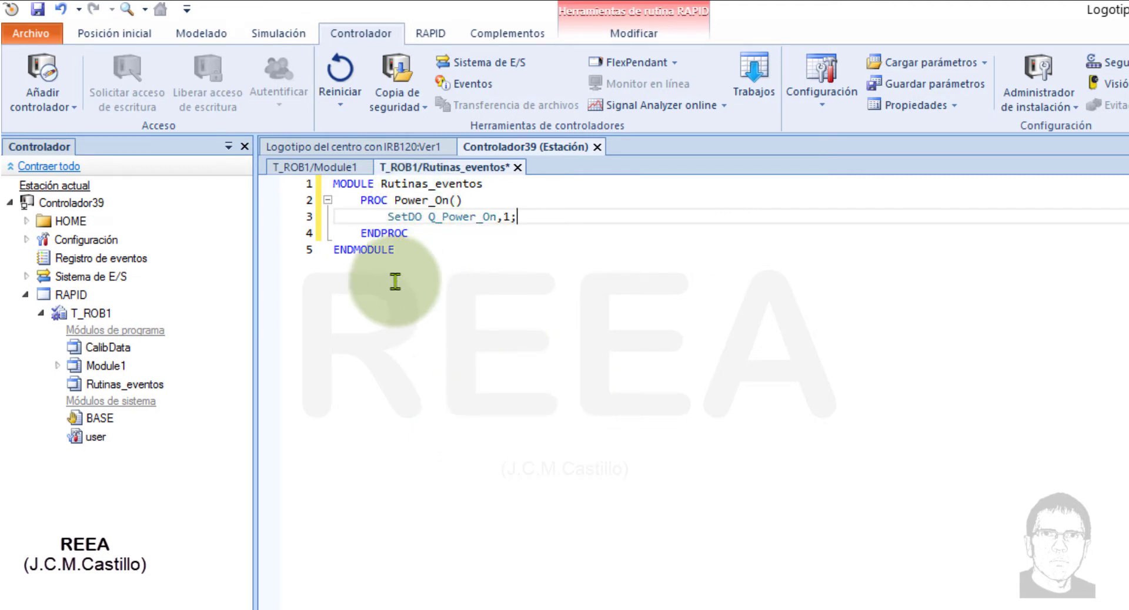
- Insert a second PROC...ENDPROC procedure below Power_On and name it Q_paro_off
left_click(413, 238)
key("Return")
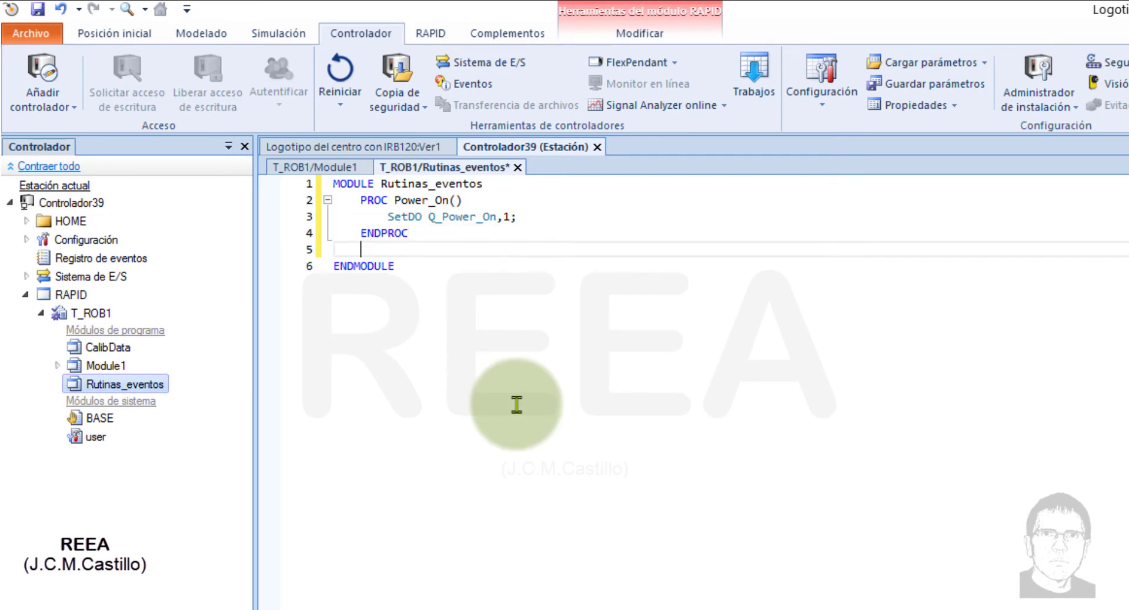
type("pro")
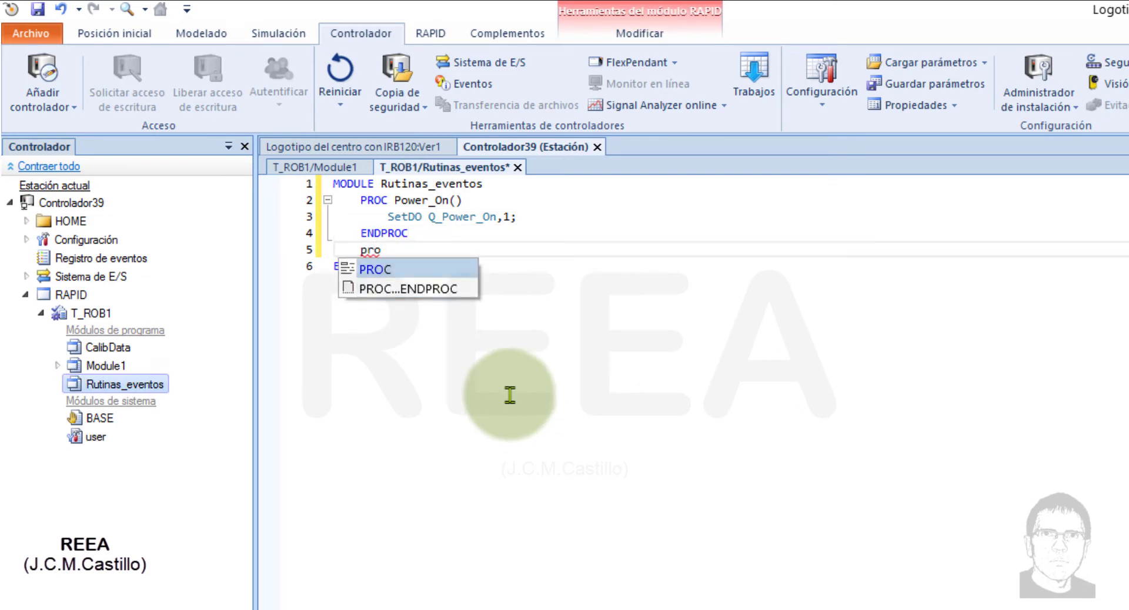
double_click(446, 291)
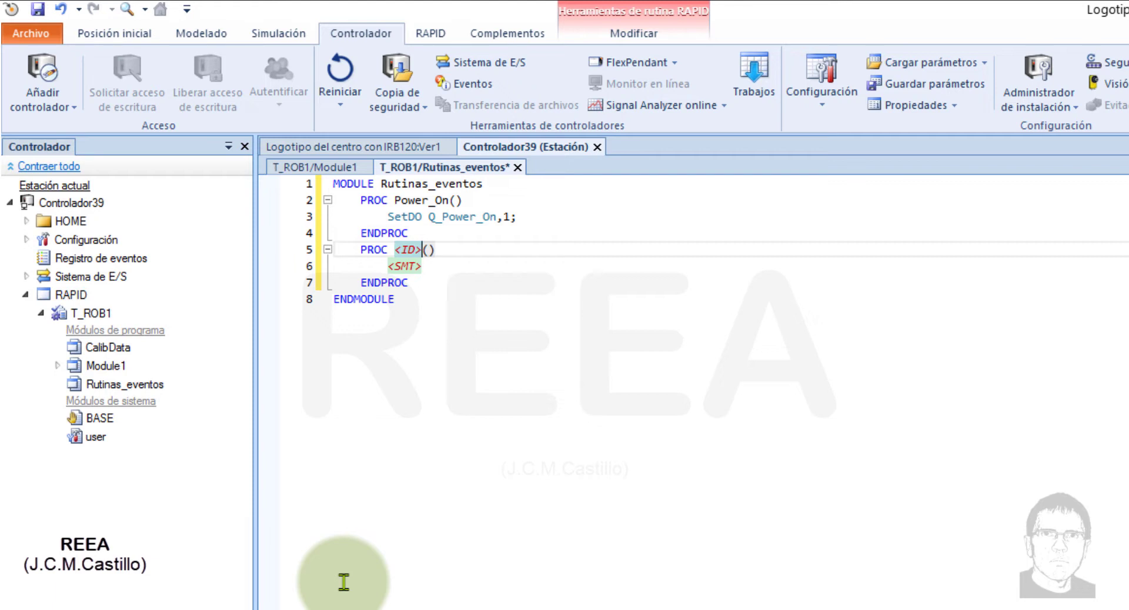
type("Q_pa")
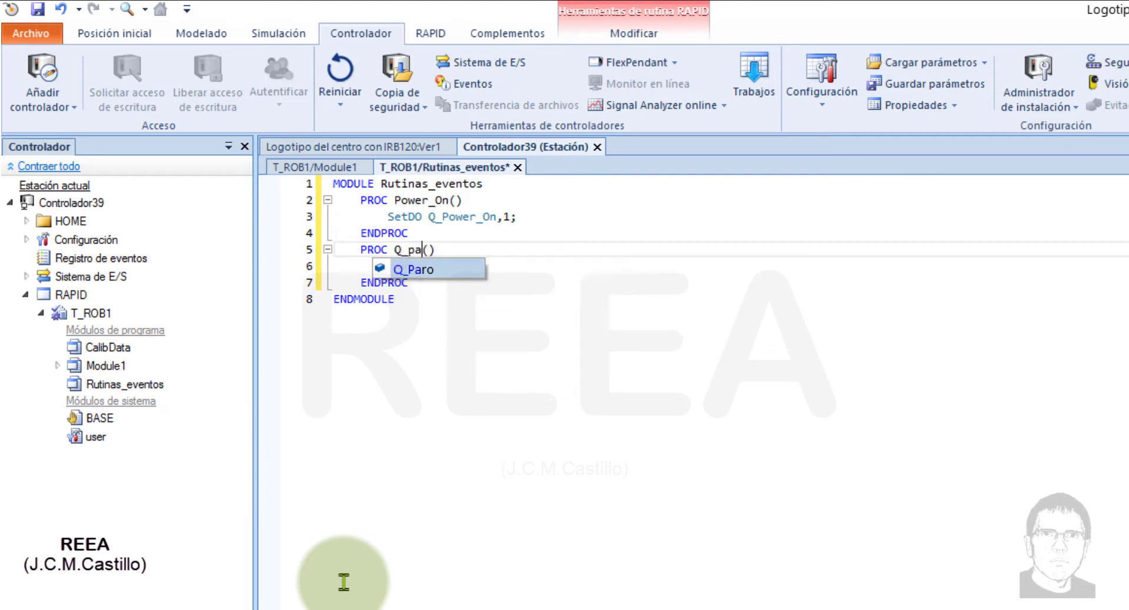
type("ra")
key("BackSpace")
type("o_")
type("off")
- Replace the statement placeholder in Q_paro_off with the instruction SetDO Q_Paro,0;
left_click(388, 265)
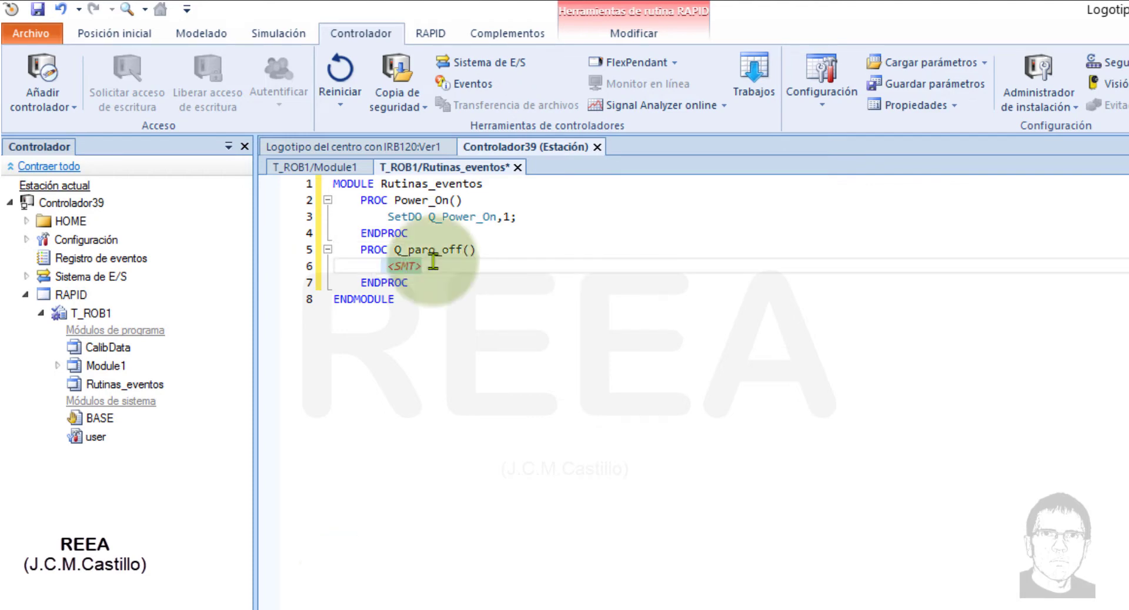
type("se")
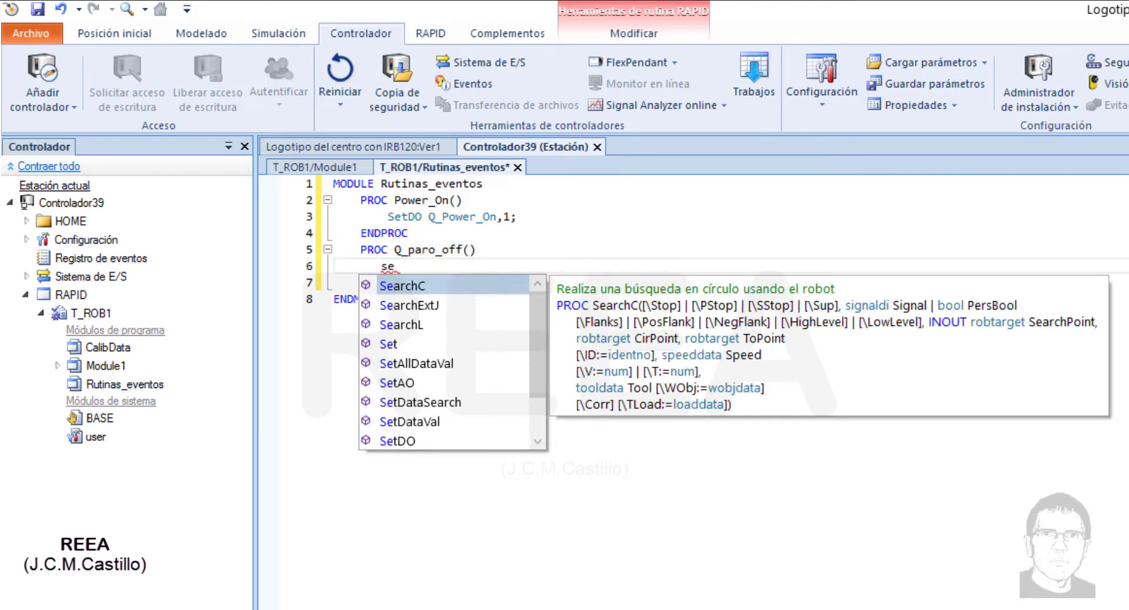
key("Down")
key("Down")
key("Down")
key("Down")
key("Down")
key("Down")
key("Down")
key("Down")
key("Return")
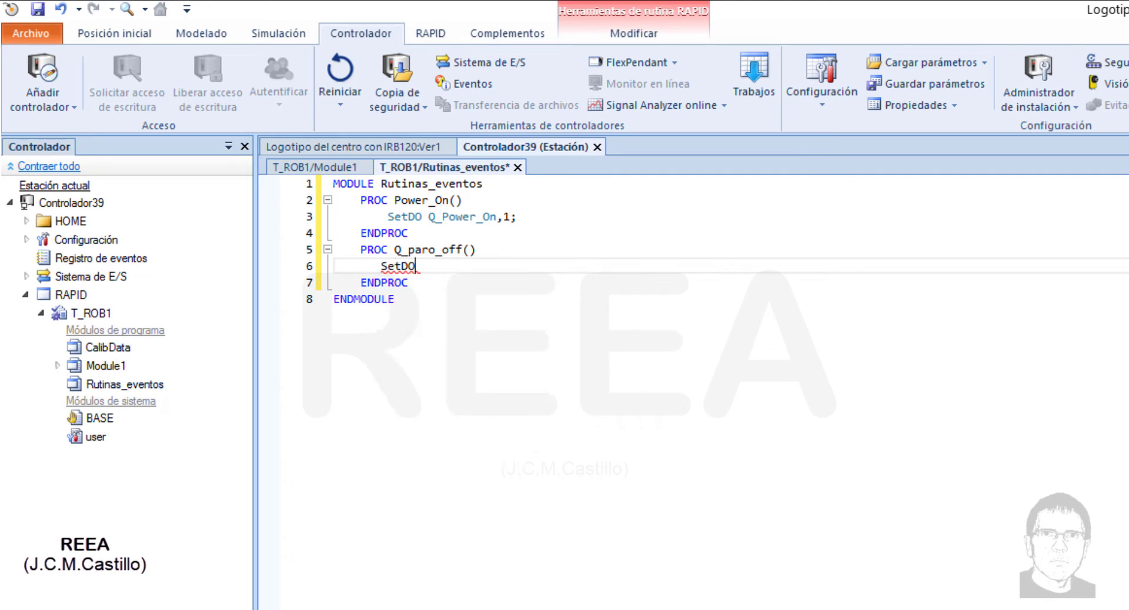
type("q")
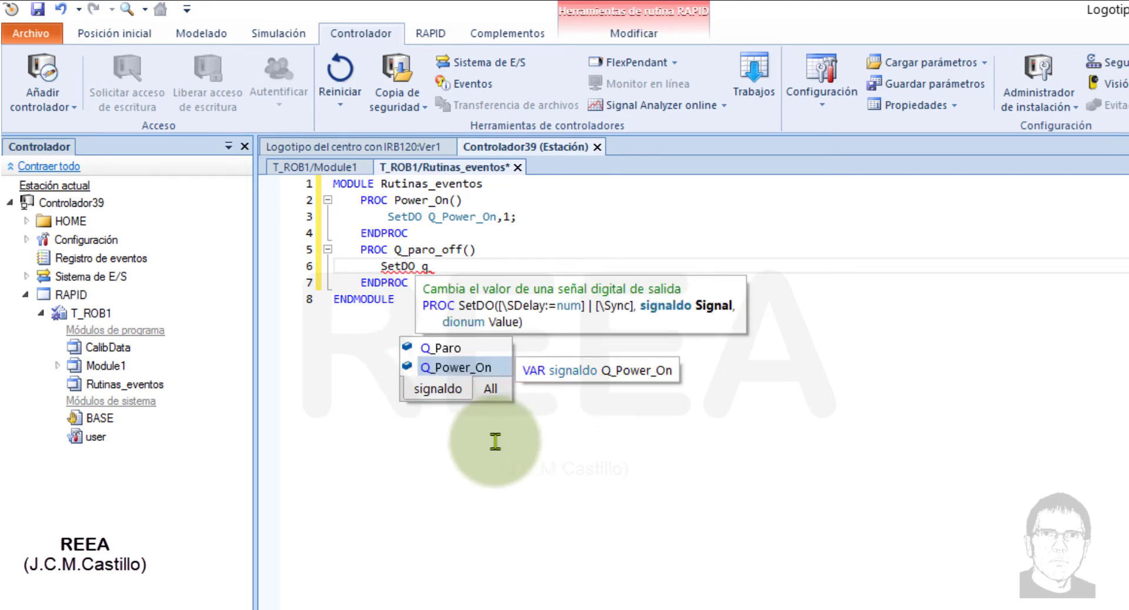
double_click(438, 349)
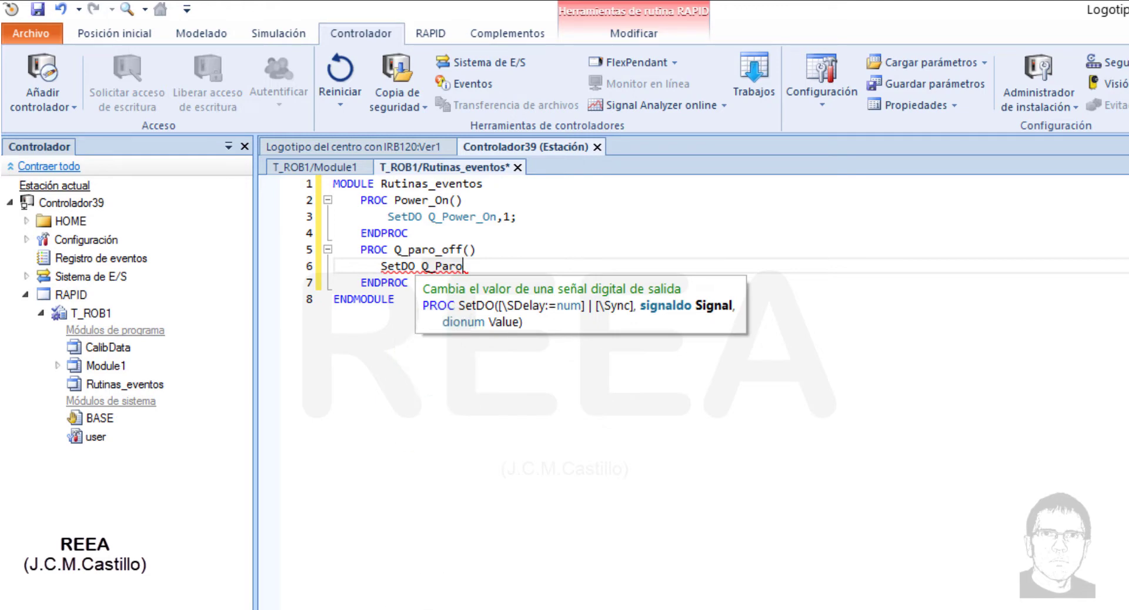
type(",0;")
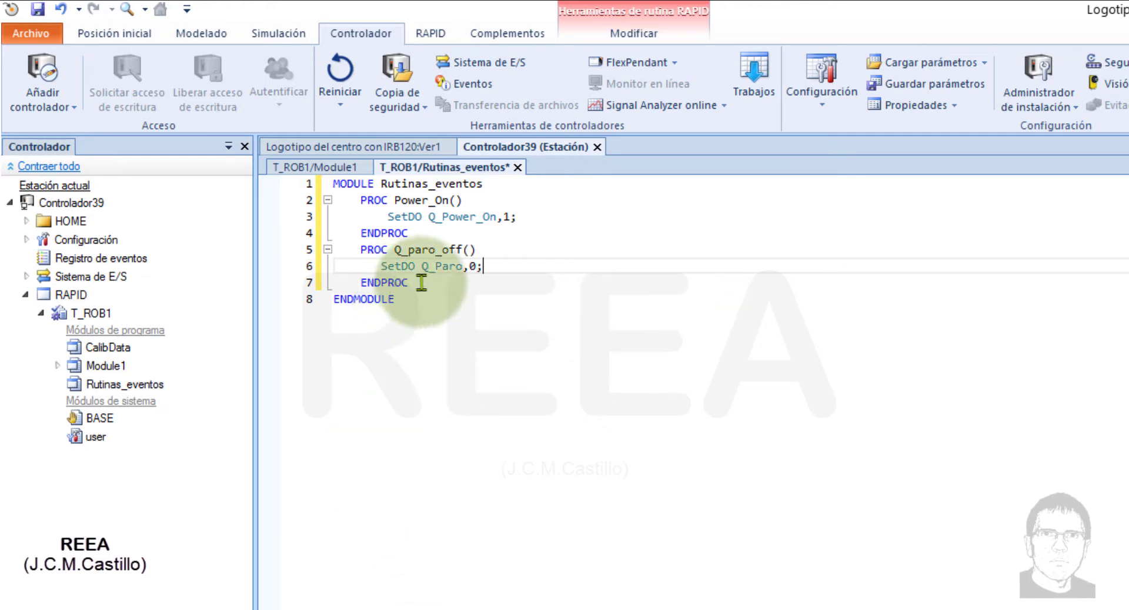
- Duplicate the Q_paro_off procedure below itself as Q_paro_on, with its instruction changed to SetDO Q_Paro,1;
left_click_drag(436, 282, 349, 250)
key("ctrl+c")
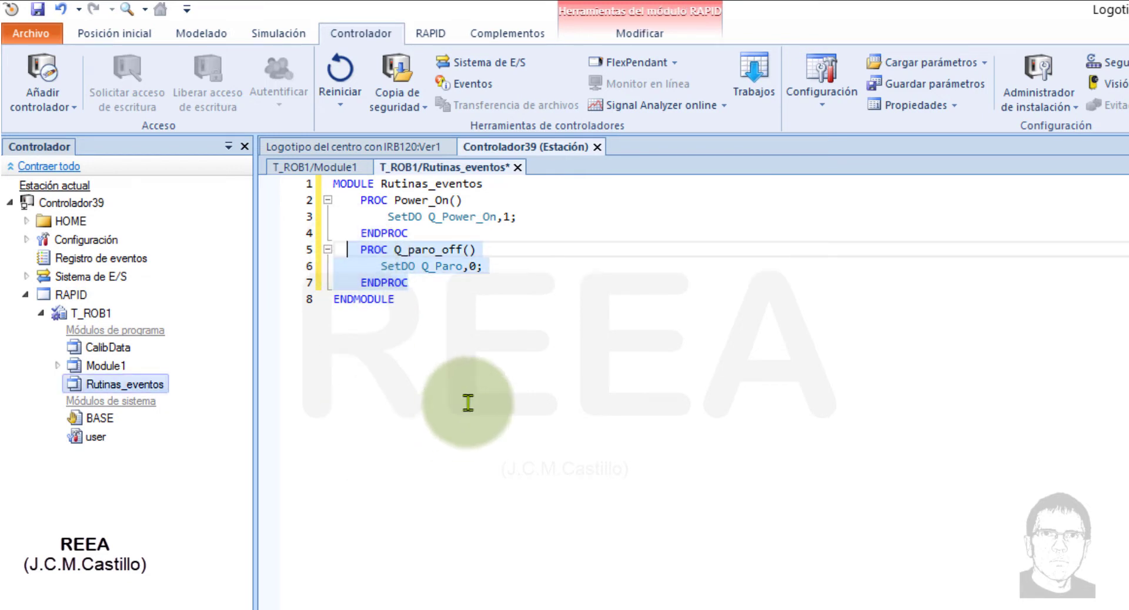
left_click(464, 284)
key("Return")
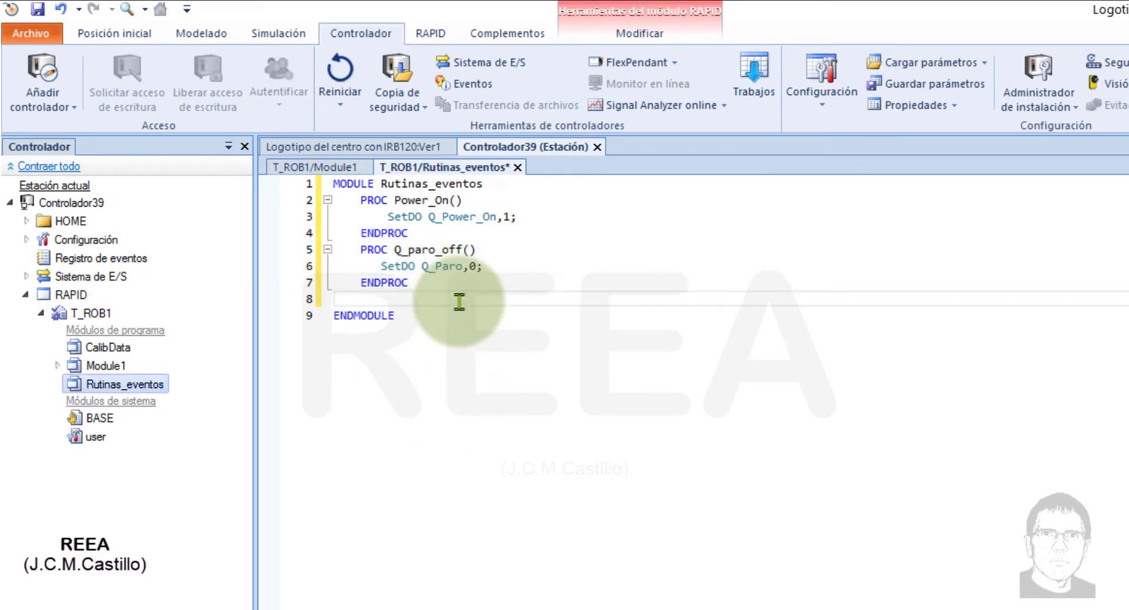
key("ctrl+v")
left_click(456, 298)
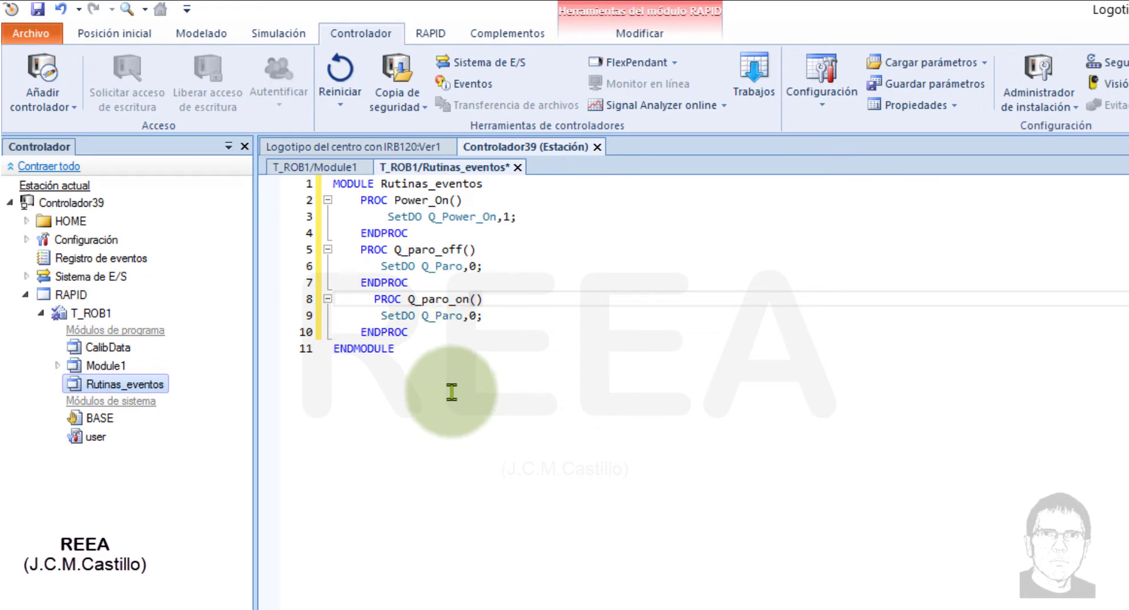
left_click(504, 315)
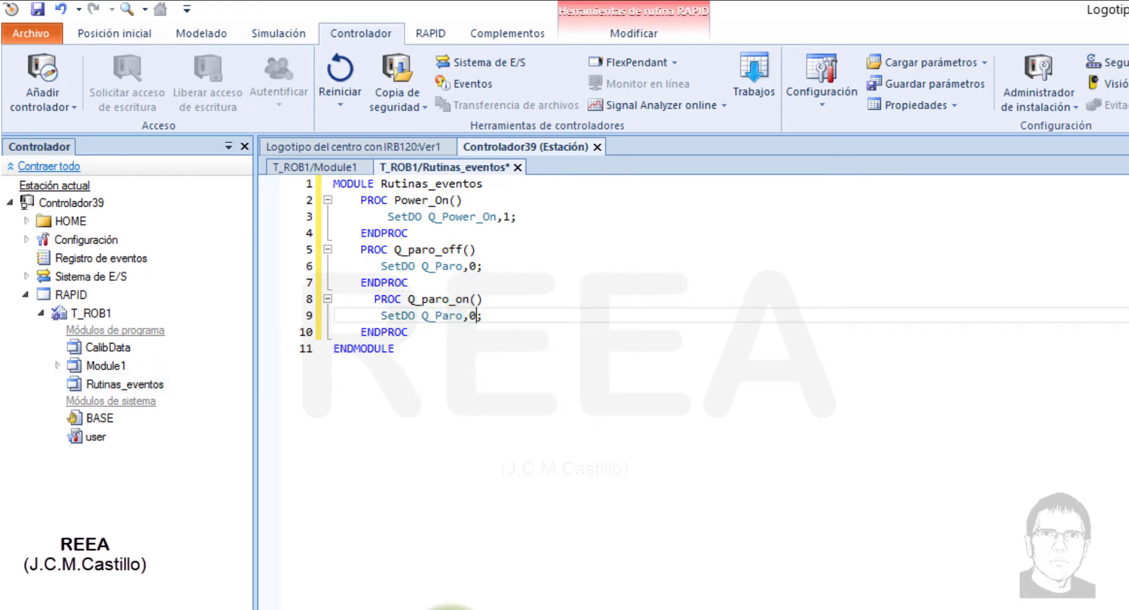
left_click(404, 353)
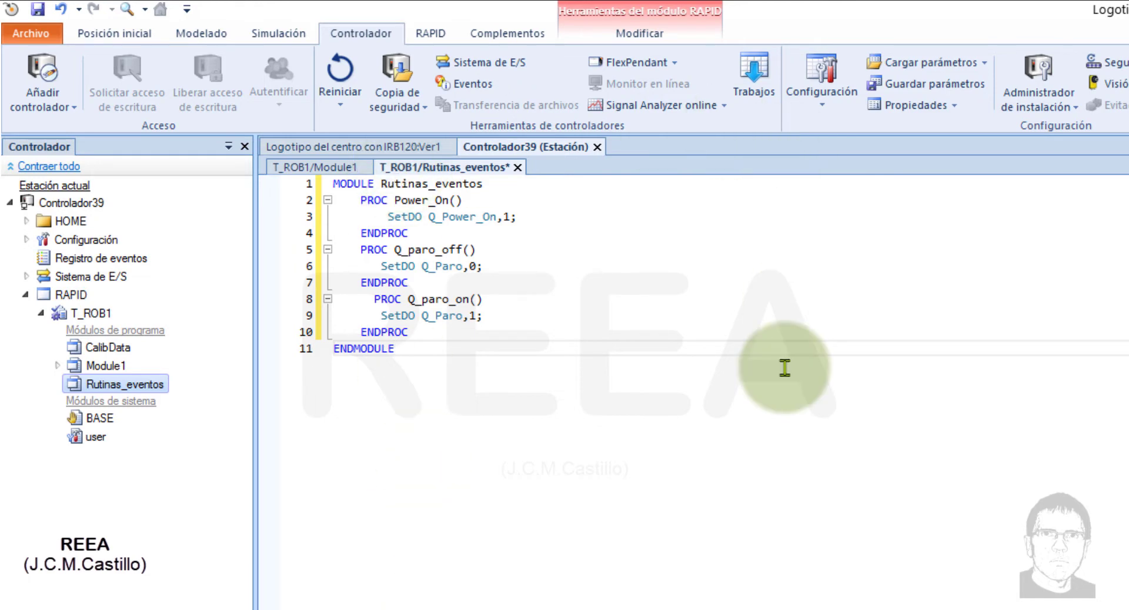
- Apply the RAPID changes to the controller and expand the Rutinas_eventos module to show its procedures
left_click(430, 33)
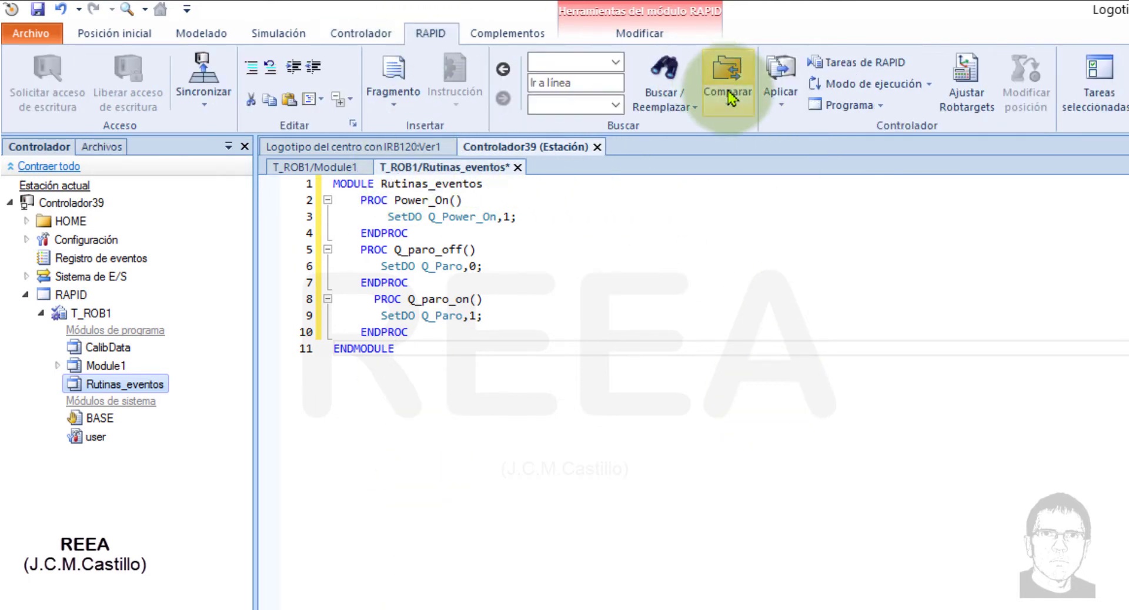
left_click(315, 168)
left_click(423, 168)
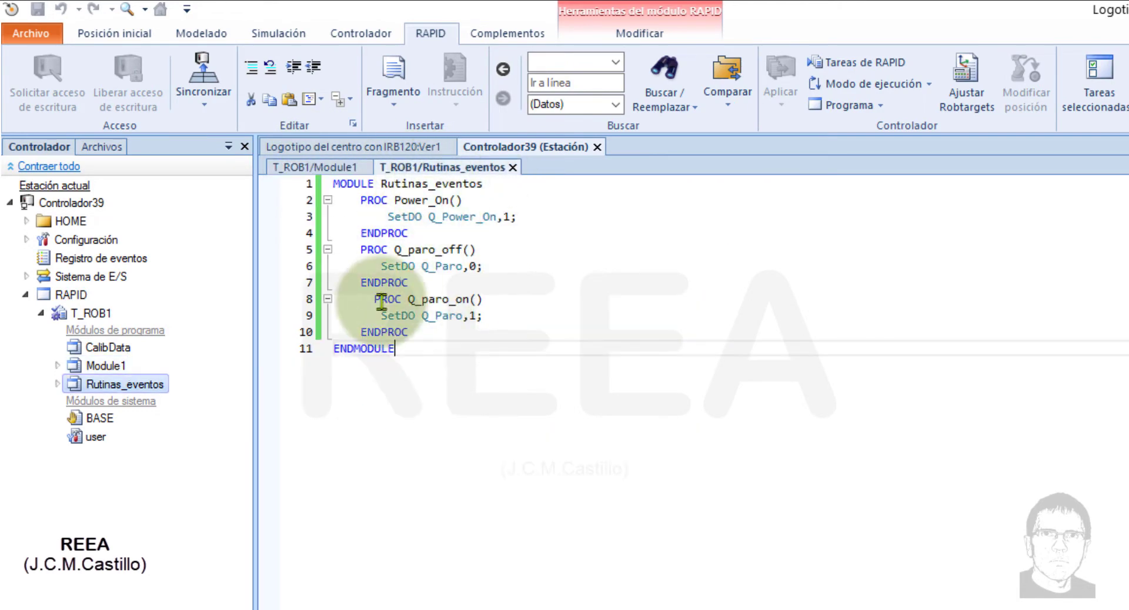
left_click(57, 384)
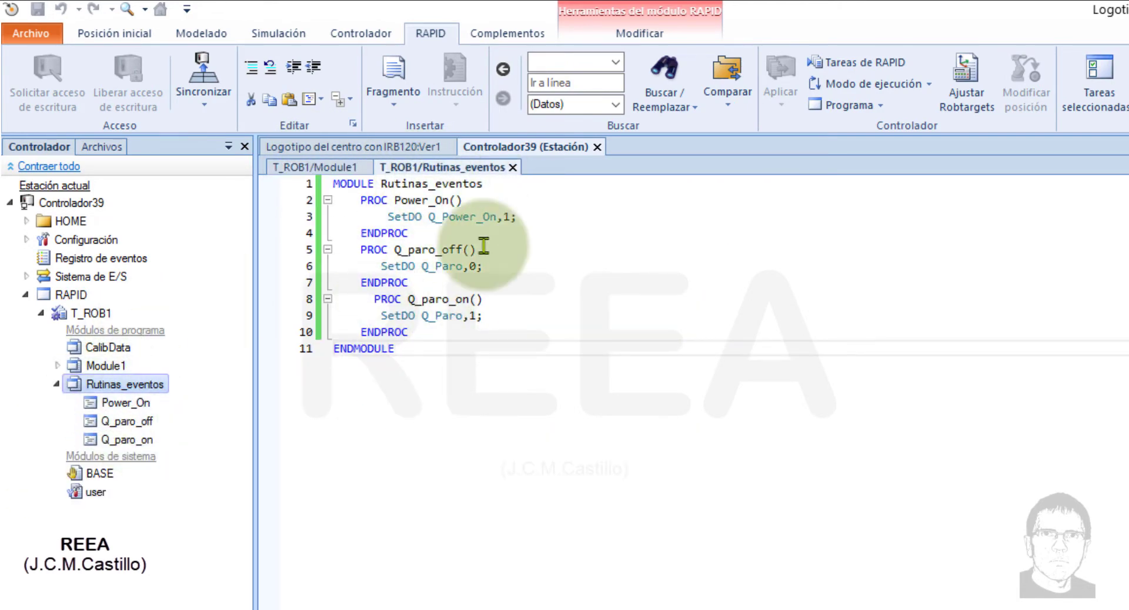
left_click(438, 406)
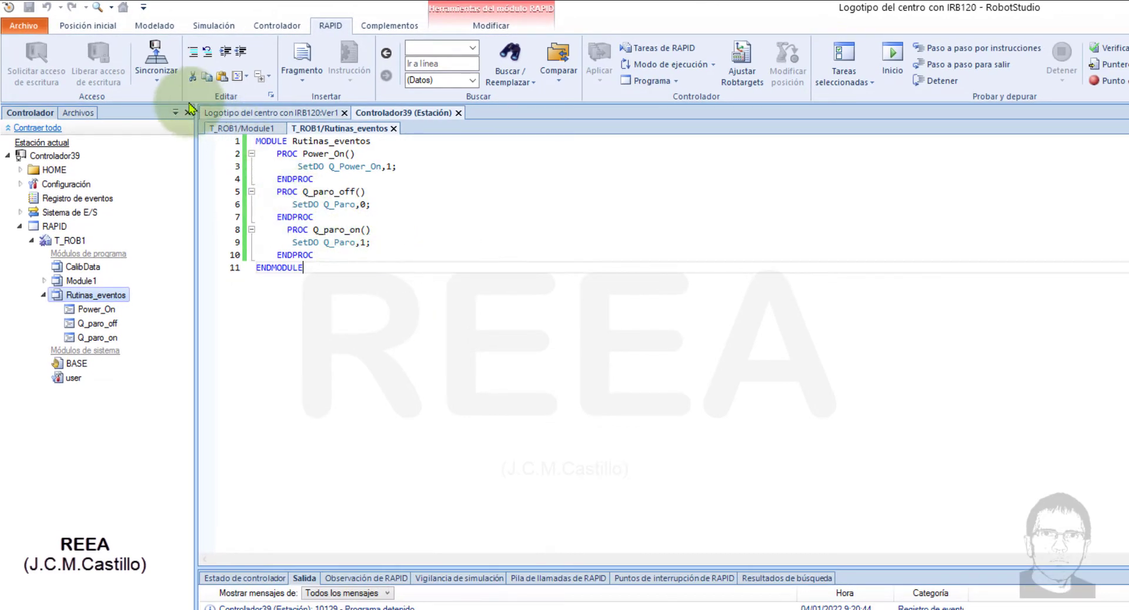
- Synchronize all Controlador39 elements, including the new event routines, to the station and close the Rutinas_eventos editor
left_click(156, 64)
left_click(201, 147)
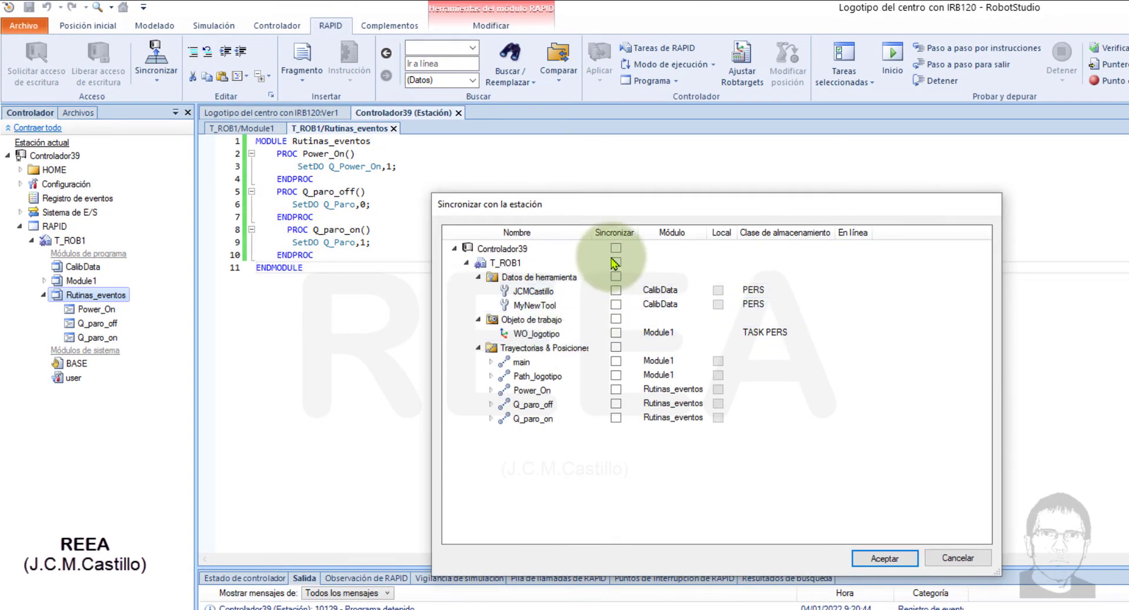
left_click(885, 559)
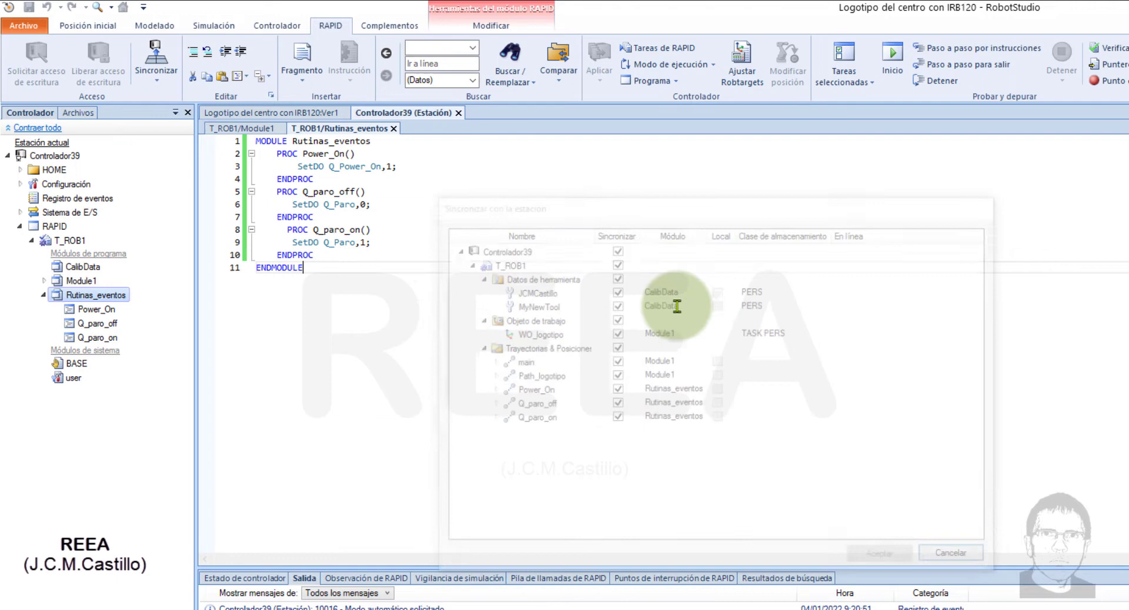
left_click(393, 129)
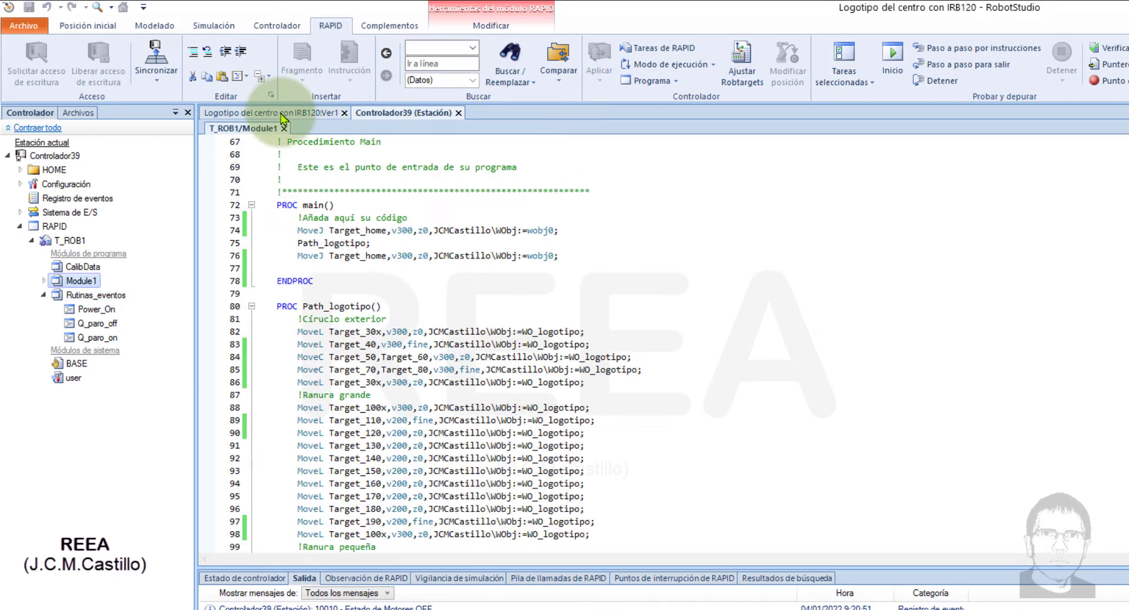
- Open the controller's Controller configuration, show its Event Routine entries and begin a new event routine
left_click(272, 113)
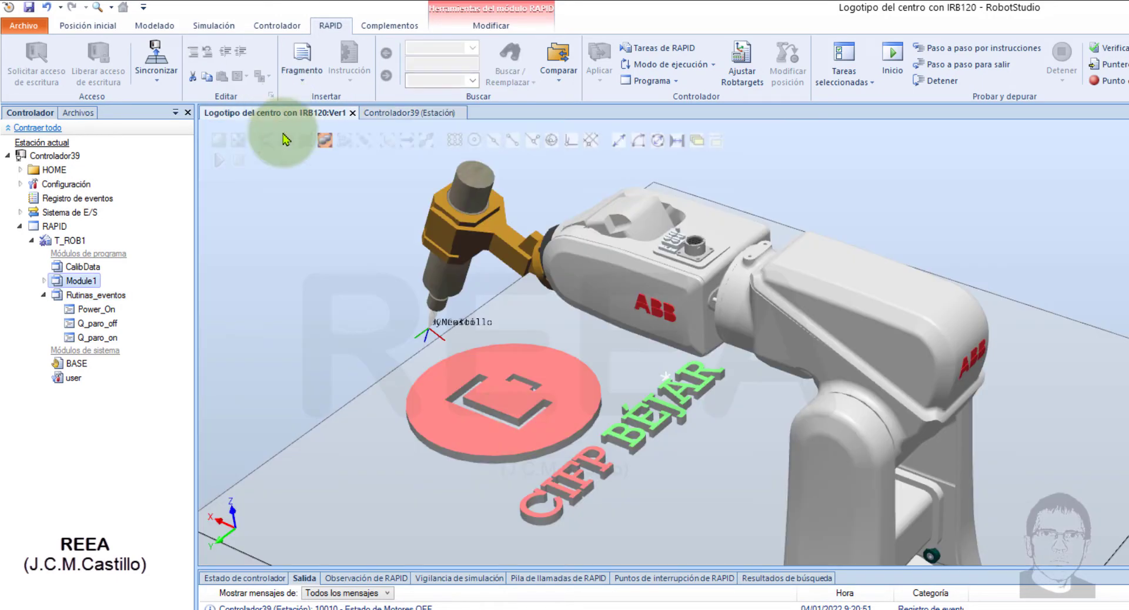
left_click(281, 26)
left_click(638, 73)
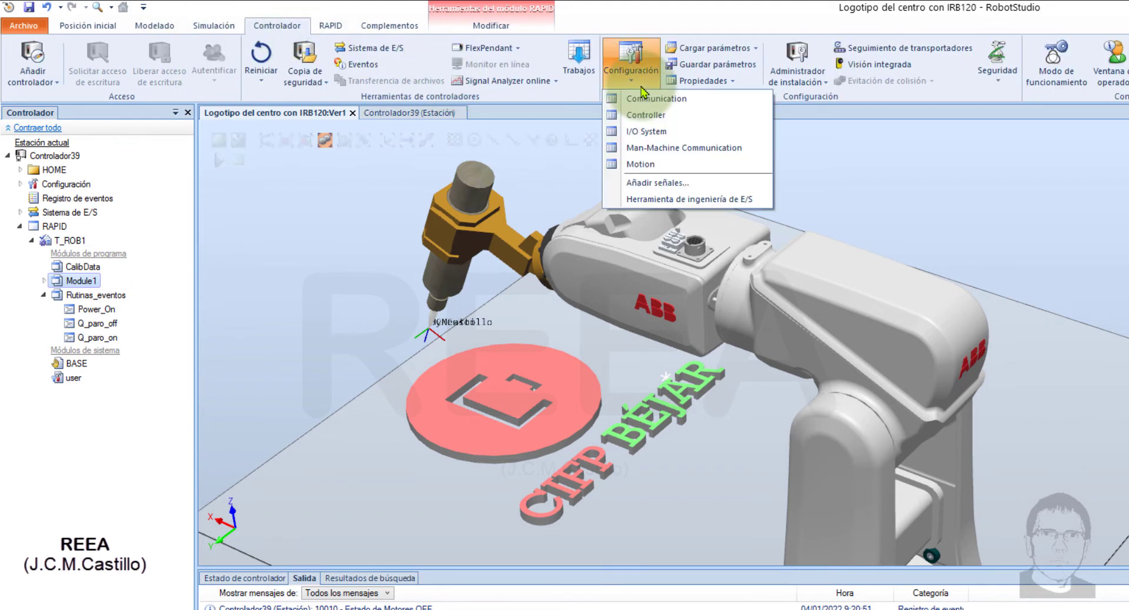
left_click(629, 118)
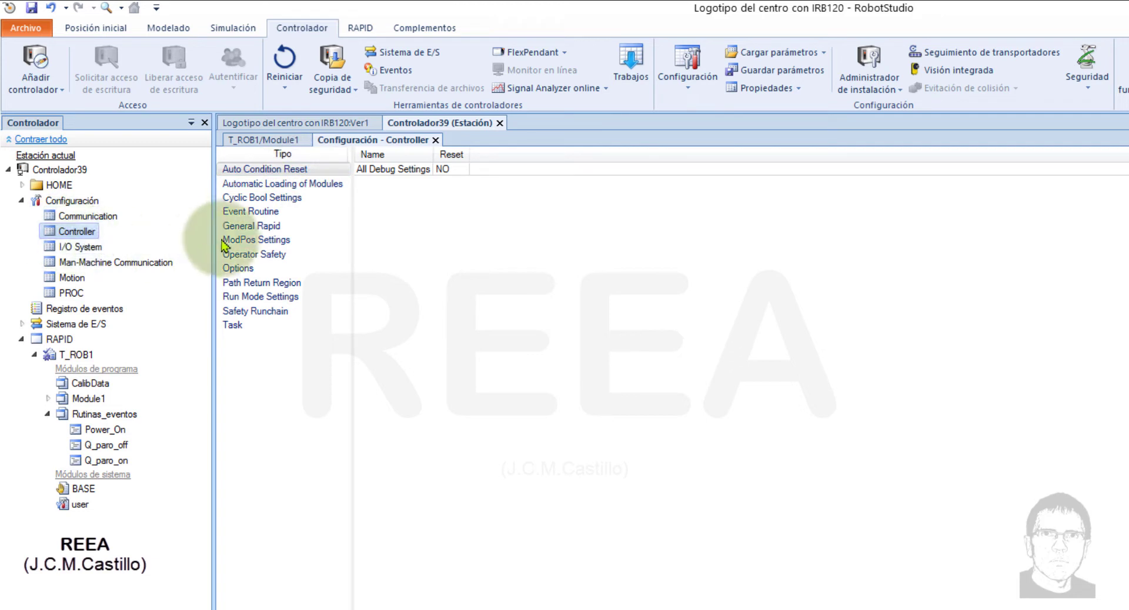
left_click(262, 212)
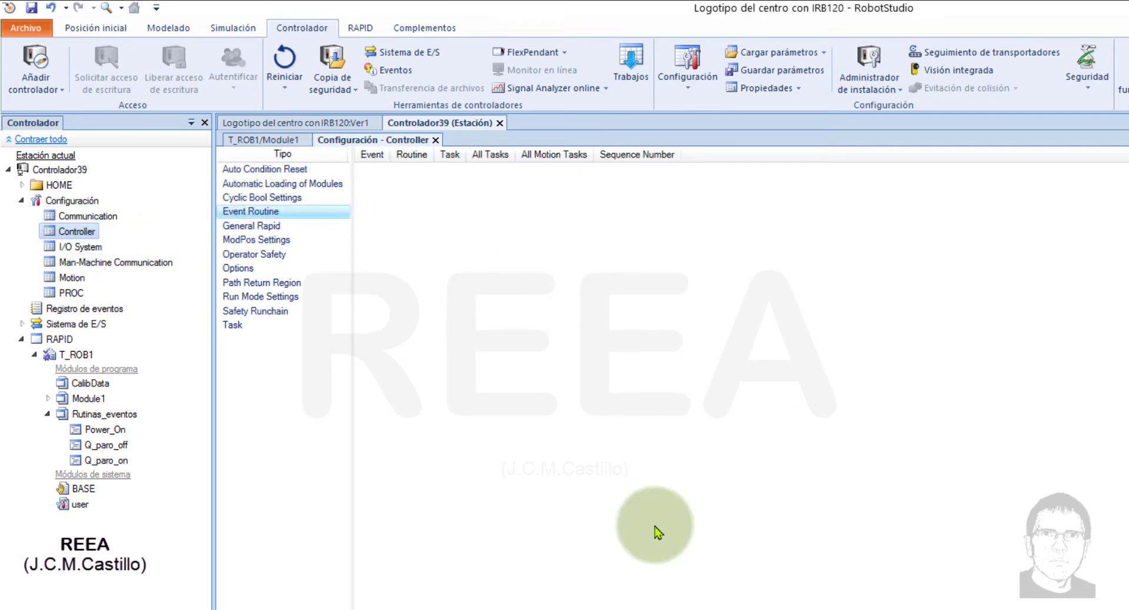
right_click(520, 301)
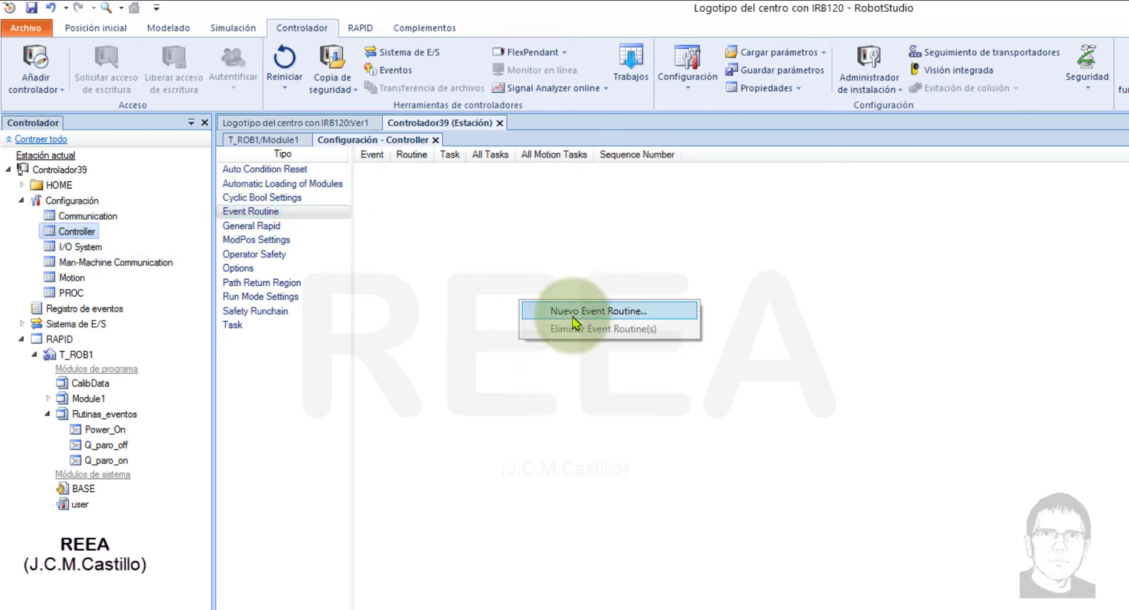
left_click(594, 312)
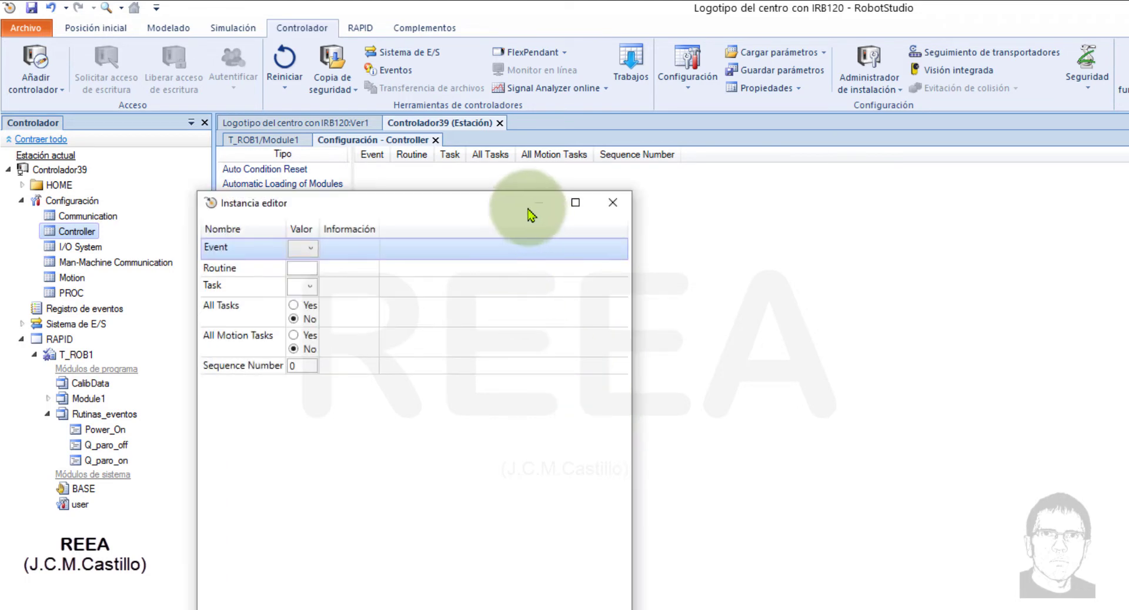
left_click_drag(532, 216, 741, 209)
- Define the event routine with event Power On, routine Power_On and task T_ROB1, and widen the Event column of the list
left_click(557, 248)
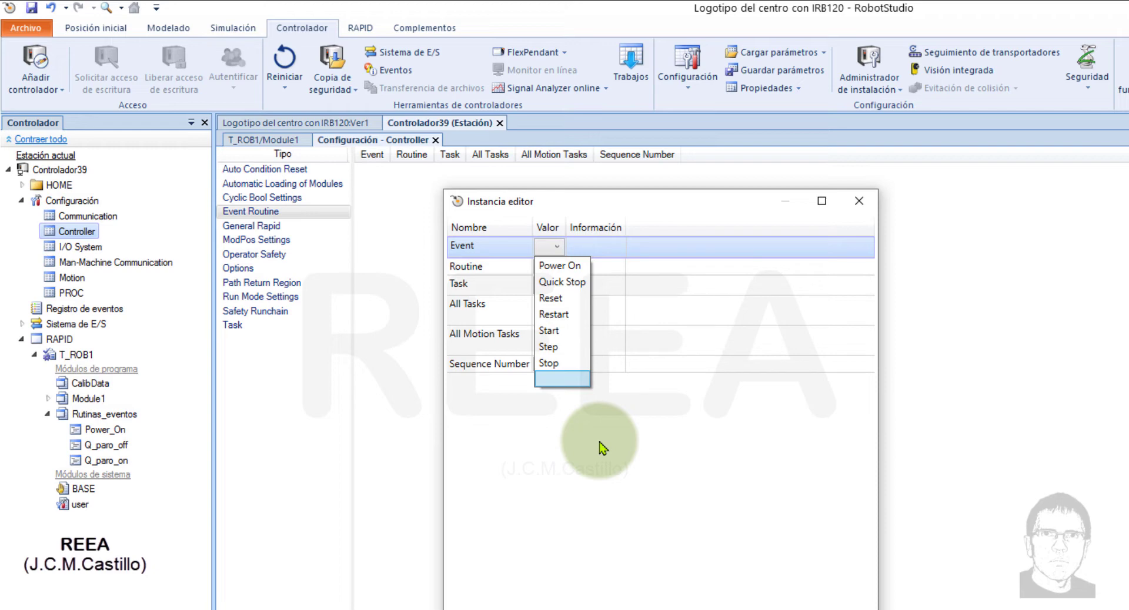
left_click(570, 268)
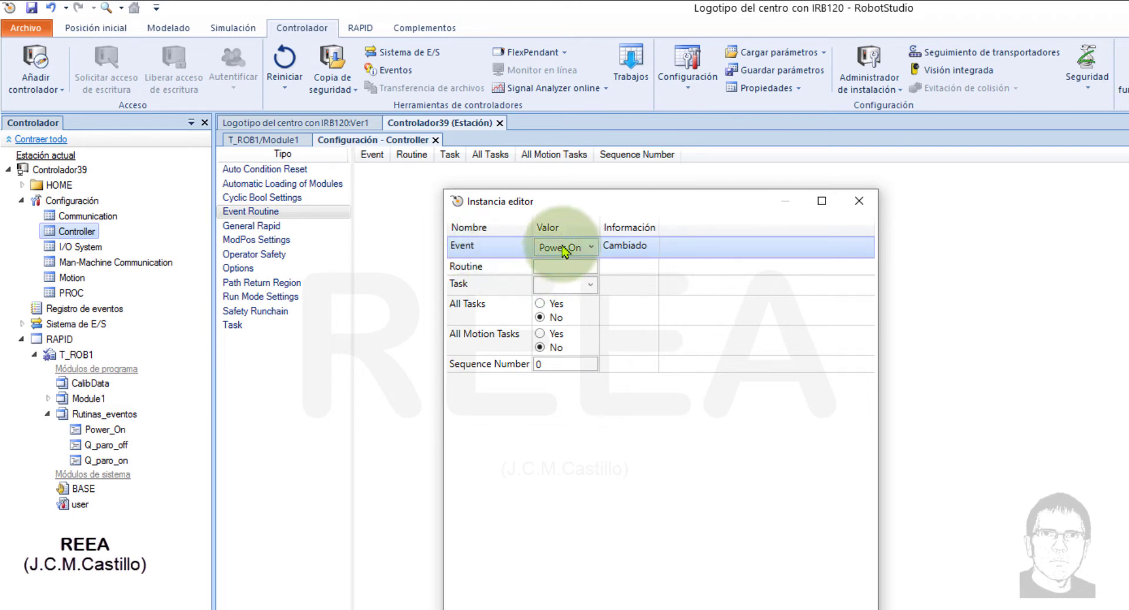
left_click(562, 266)
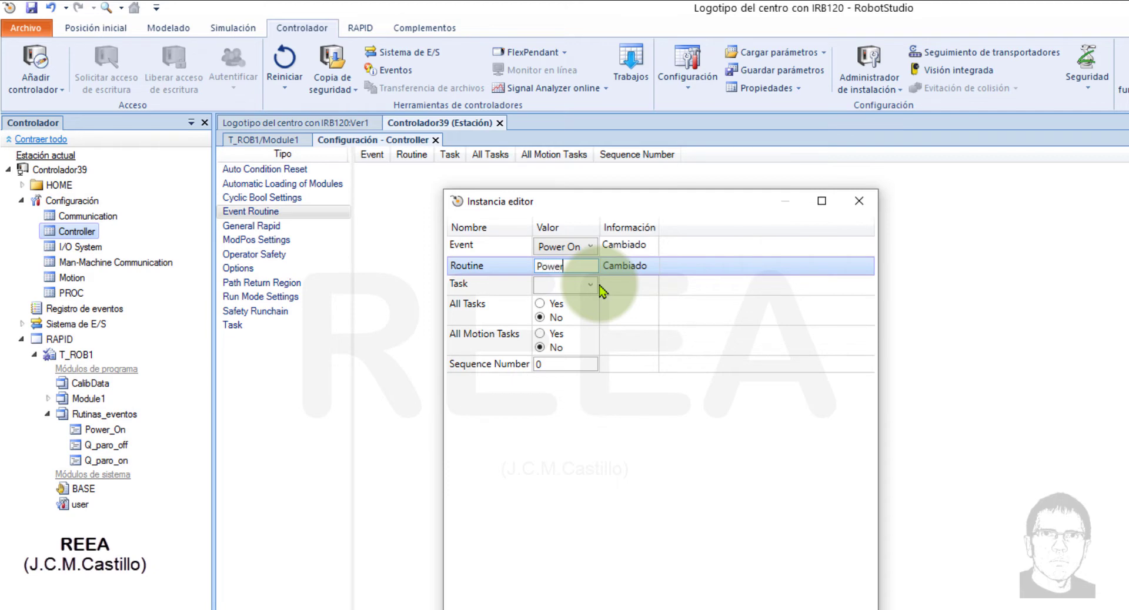
type("Power_On")
left_click(505, 284)
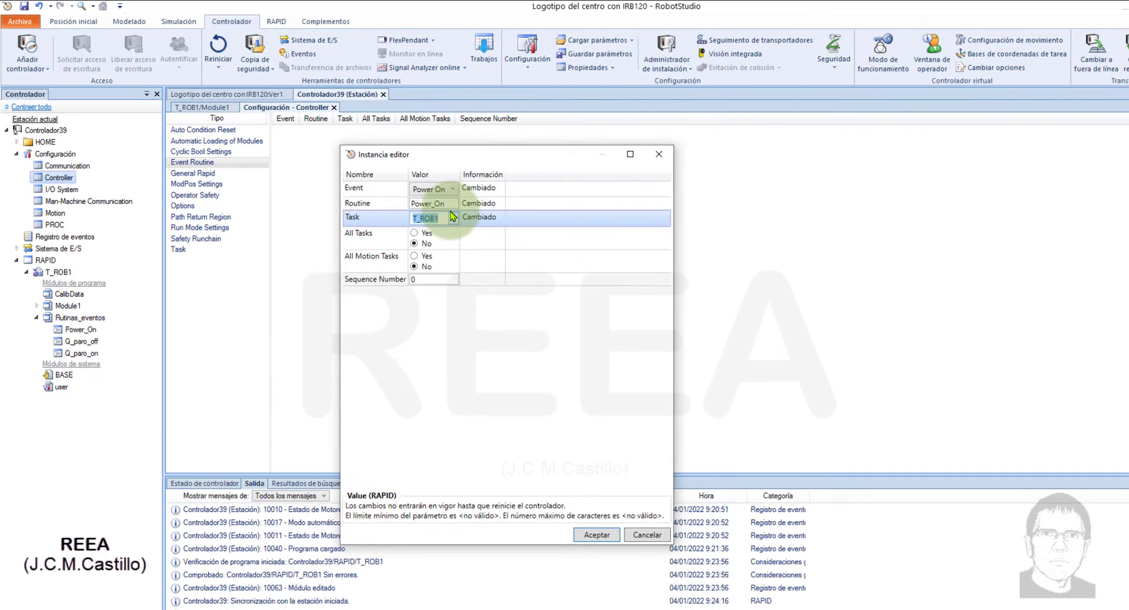
left_click(453, 218)
left_click(432, 228)
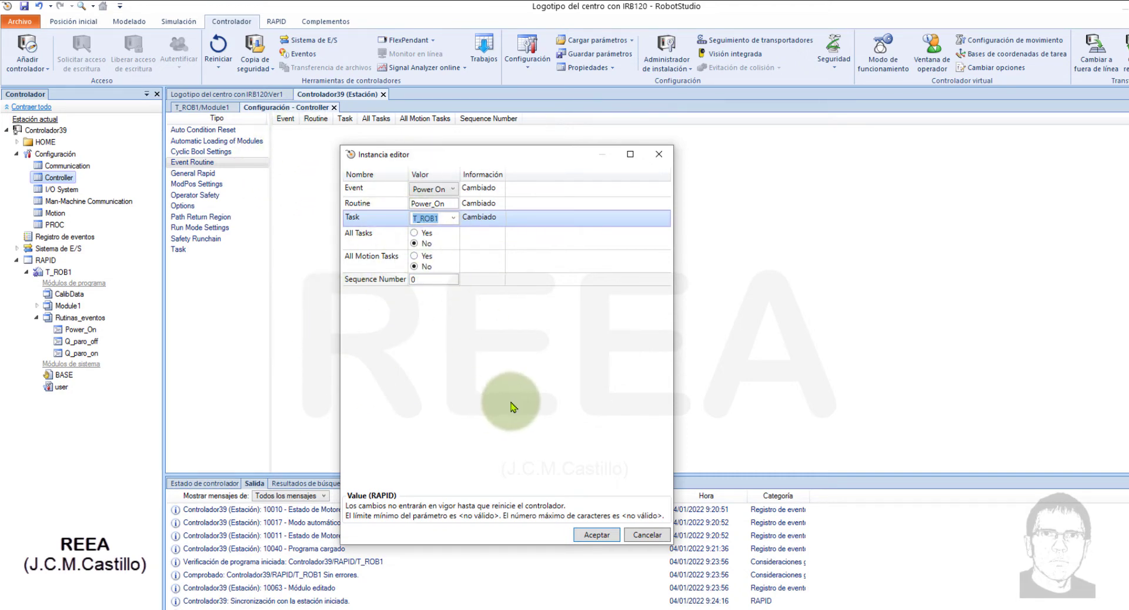
left_click(590, 535)
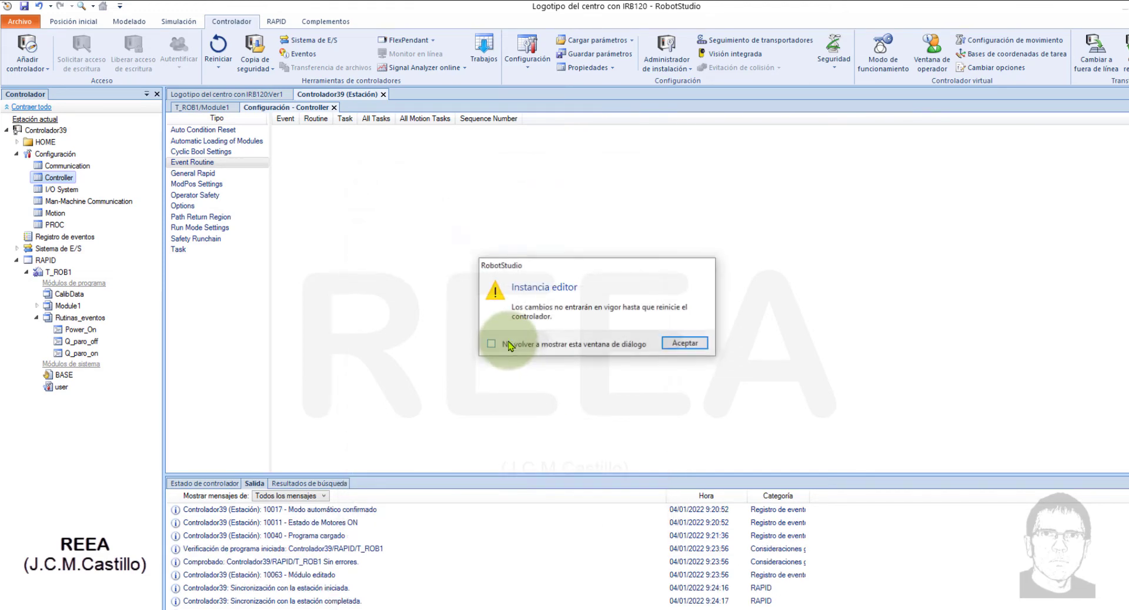
left_click(695, 348)
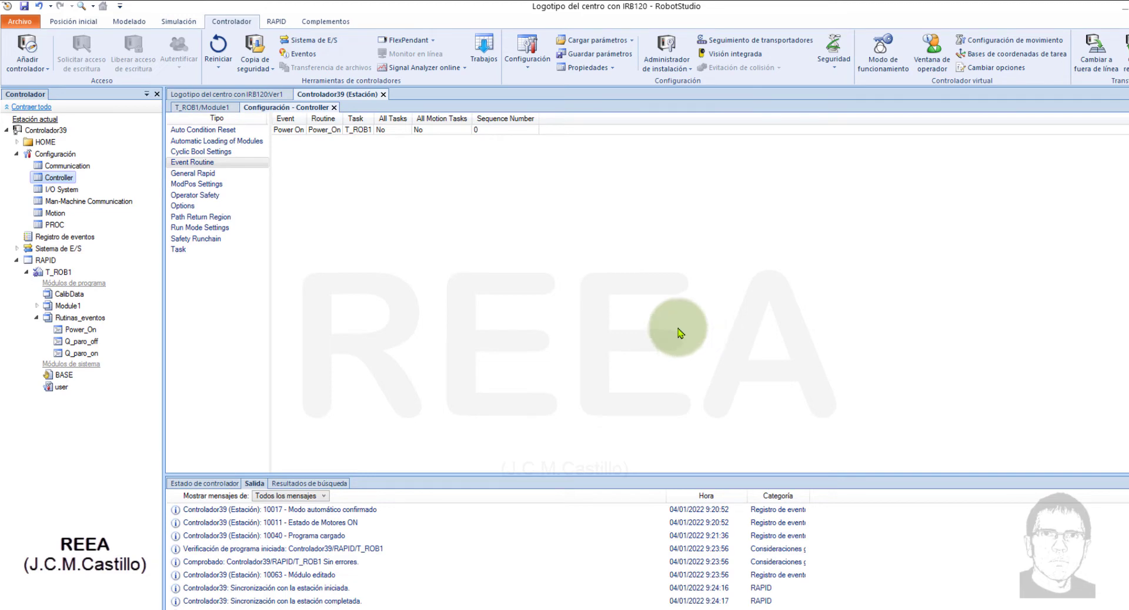
left_click_drag(307, 120, 332, 121)
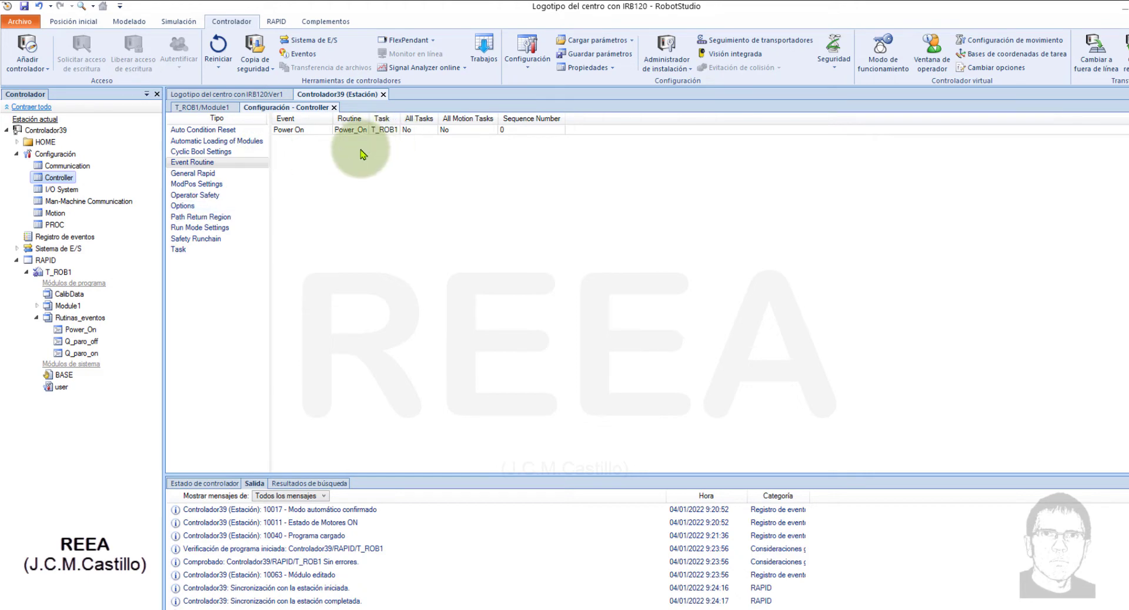
- Open the Power_On routine's code, and arrange the Module1 code side by side with the 3D station view
double_click(76, 330)
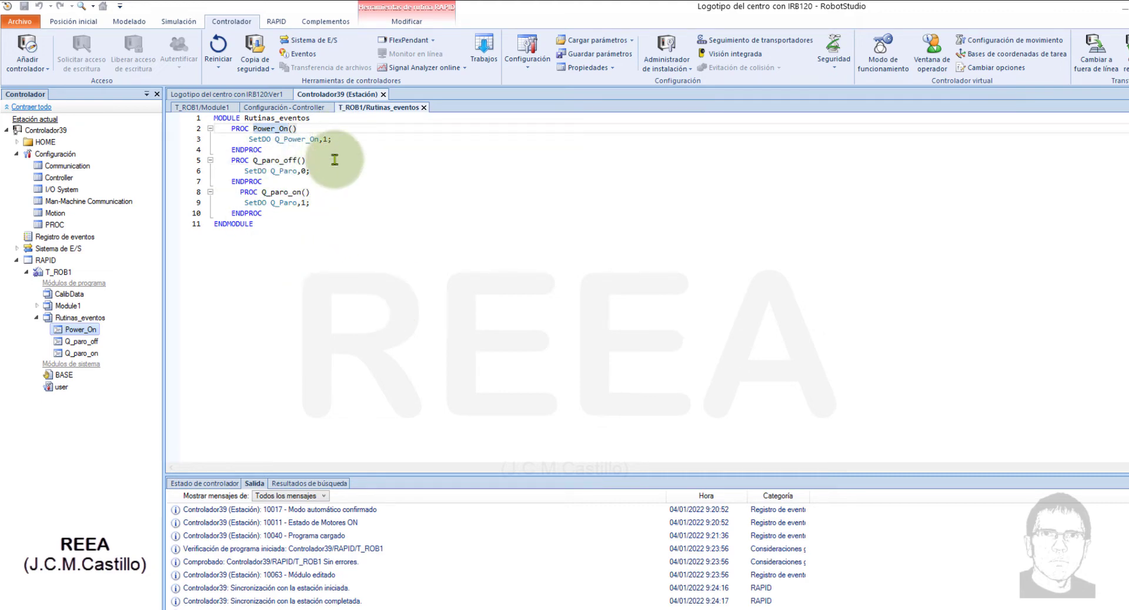
left_click(207, 108)
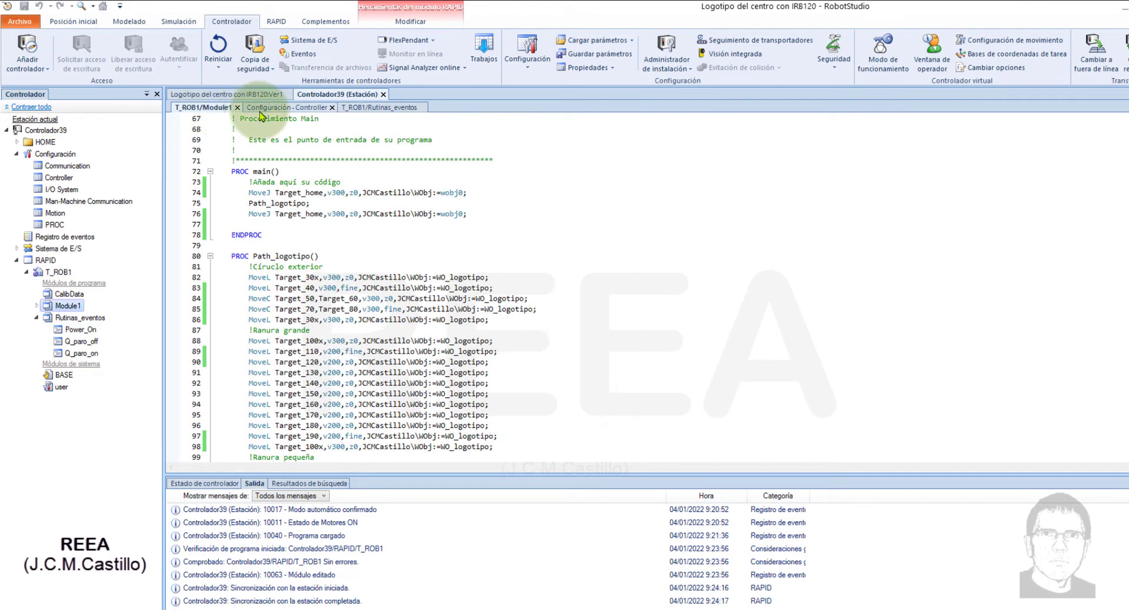
right_click(216, 97)
left_click(297, 145)
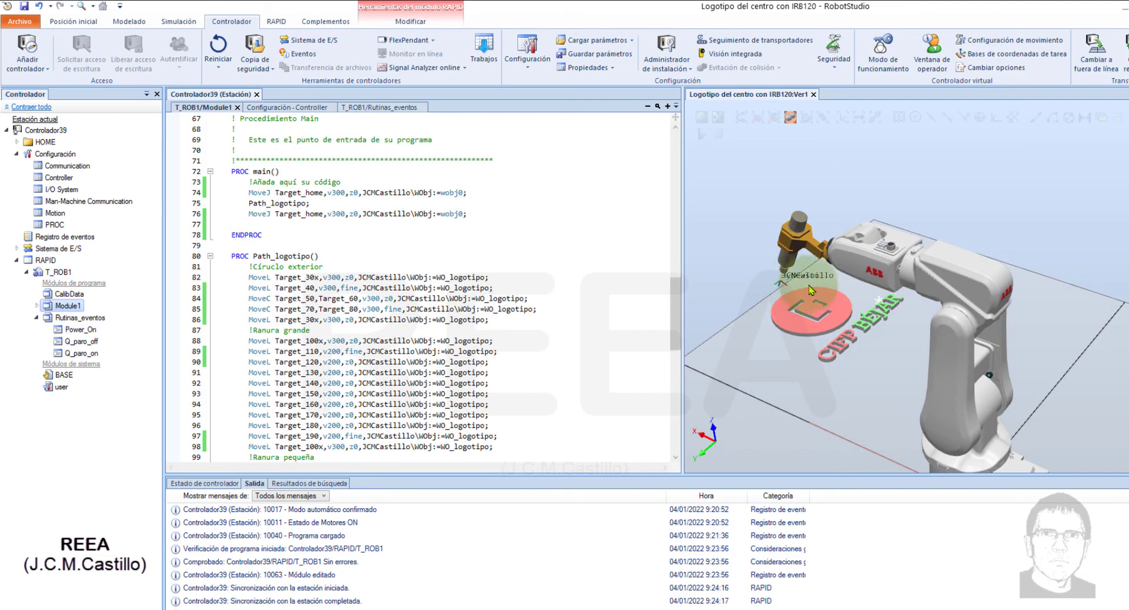
left_click_drag(682, 267, 569, 265)
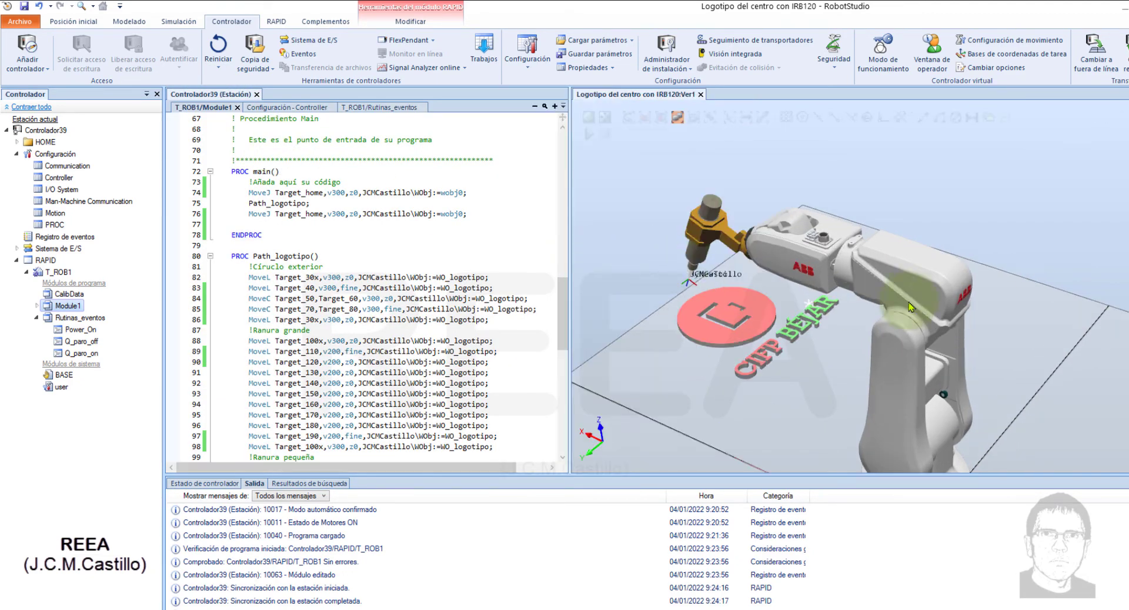
left_click_drag(807, 329, 726, 303, "ctrl")
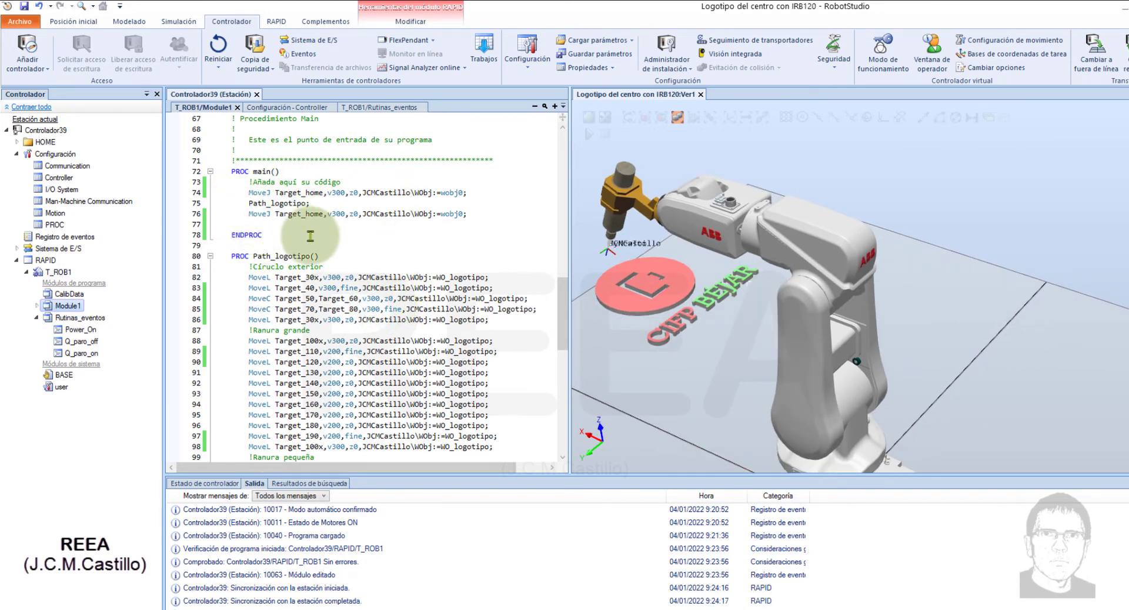
- Insert the instruction SetDO Q_Power_On,0; in main() of Module1, before the first MoveJ to Target_home
left_click(347, 183)
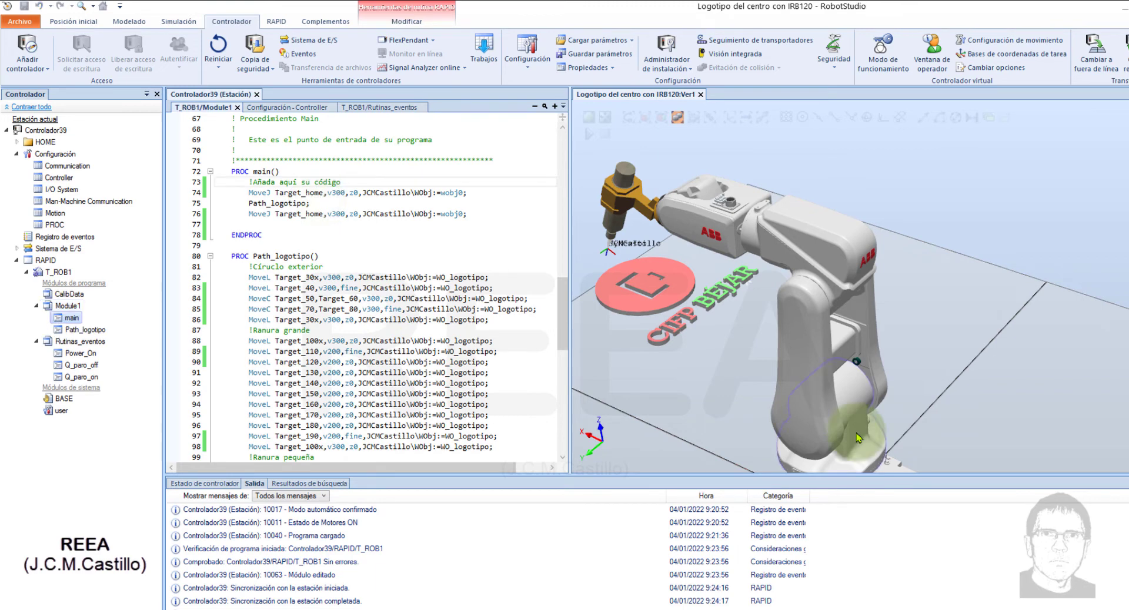
key("Return")
type("se")
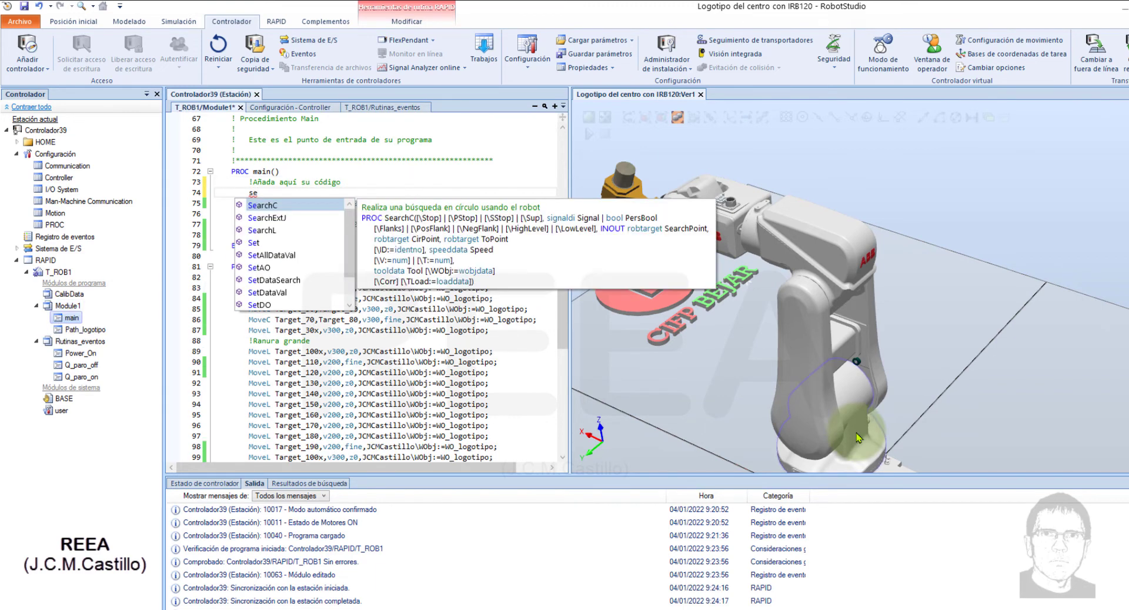
double_click(262, 304)
type("q")
double_click(291, 258)
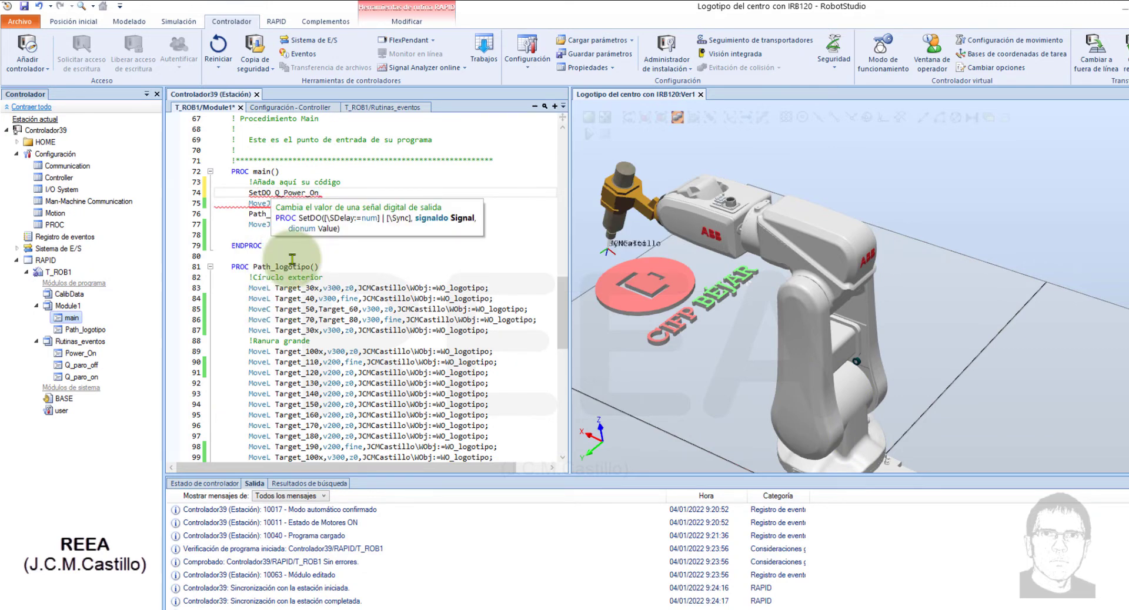
type(",0;")
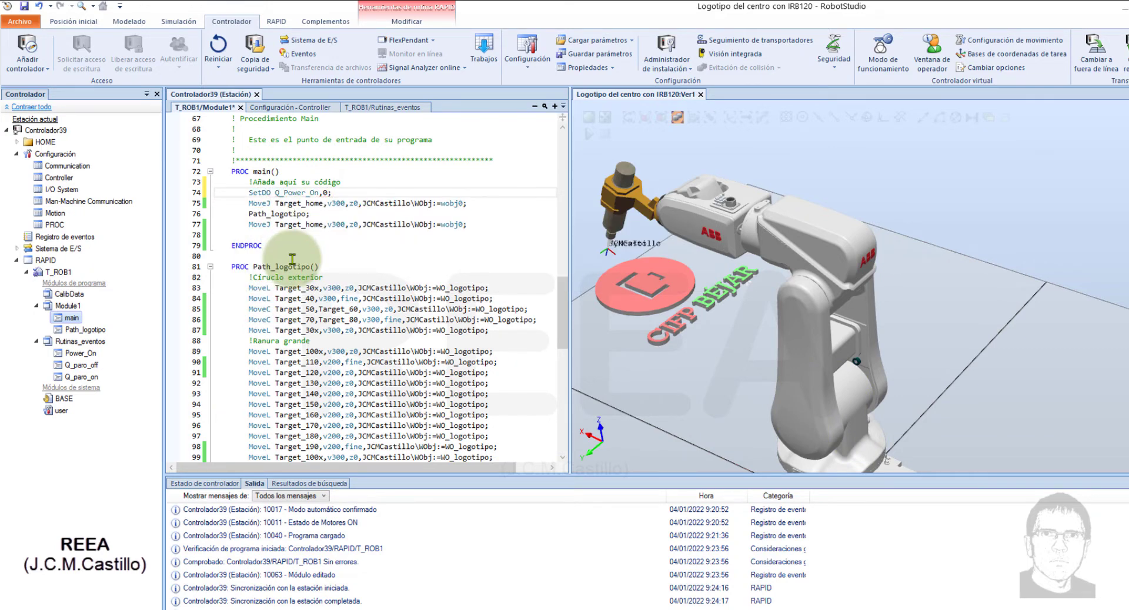
key("Down")
key("Down")
key("Down")
key("Down")
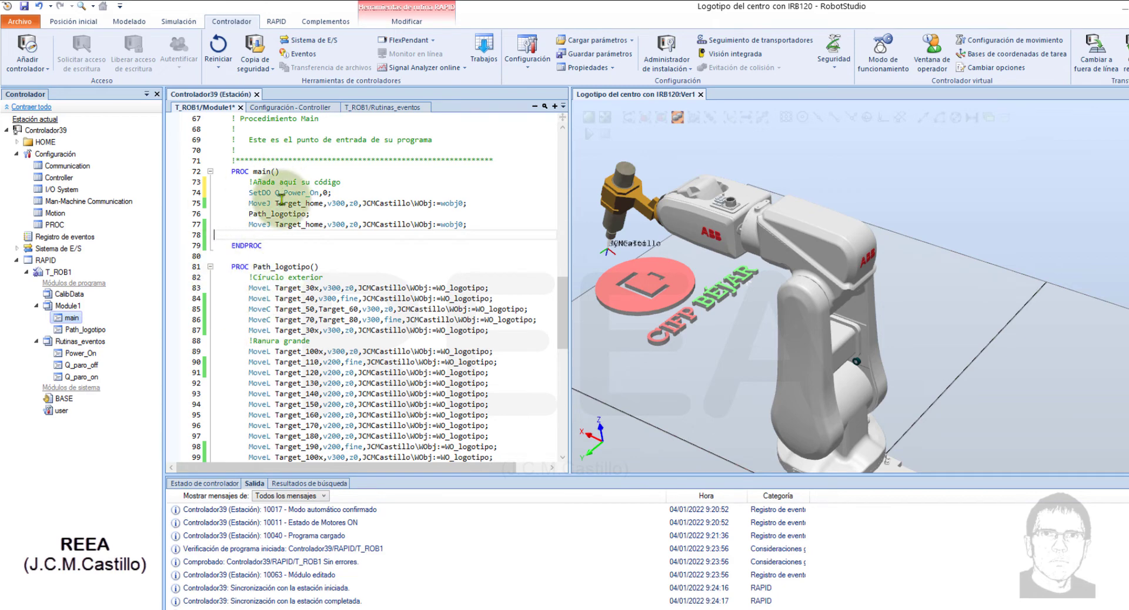
mouse_move(282, 200)
left_click(291, 237)
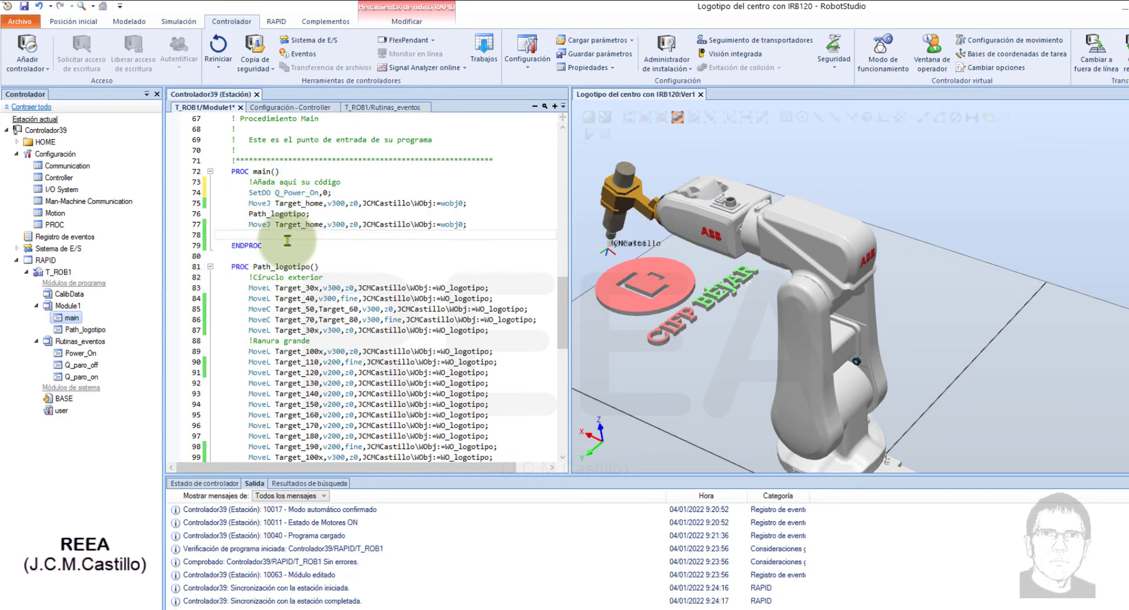
- Apply the Module1 changes to the controller and synchronize all Controlador39 elements to the station
left_click(276, 21)
left_click(501, 52)
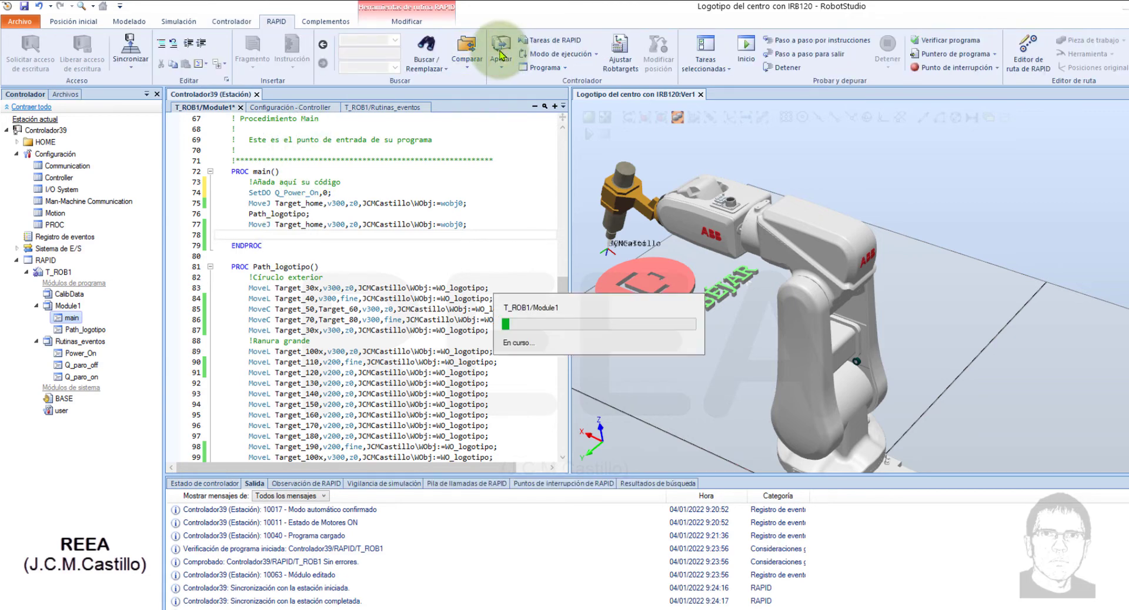
left_click(132, 65)
left_click(176, 94)
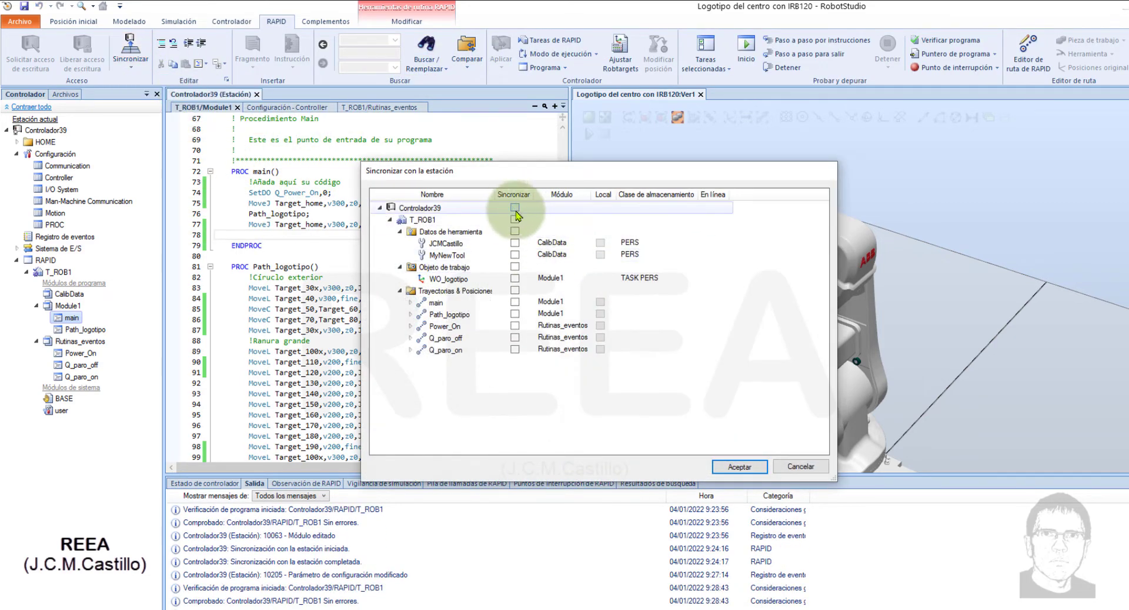
left_click(516, 210)
left_click(740, 467)
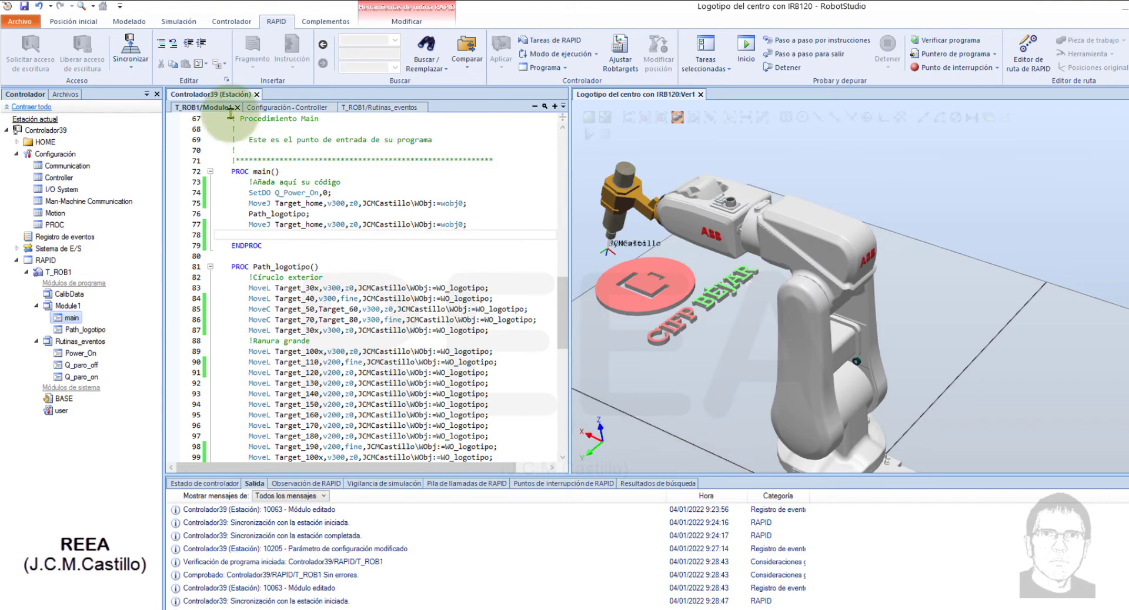
- Open the I/O simulator for Controlador39, filter its signals by user list and open the user list editor
left_click(179, 22)
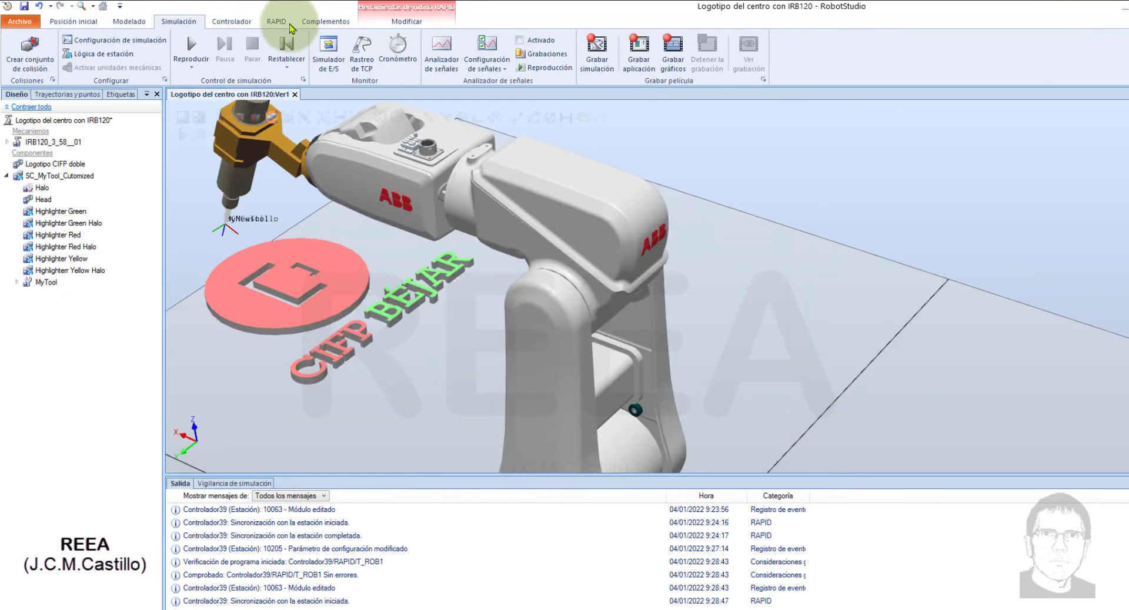
left_click(330, 51)
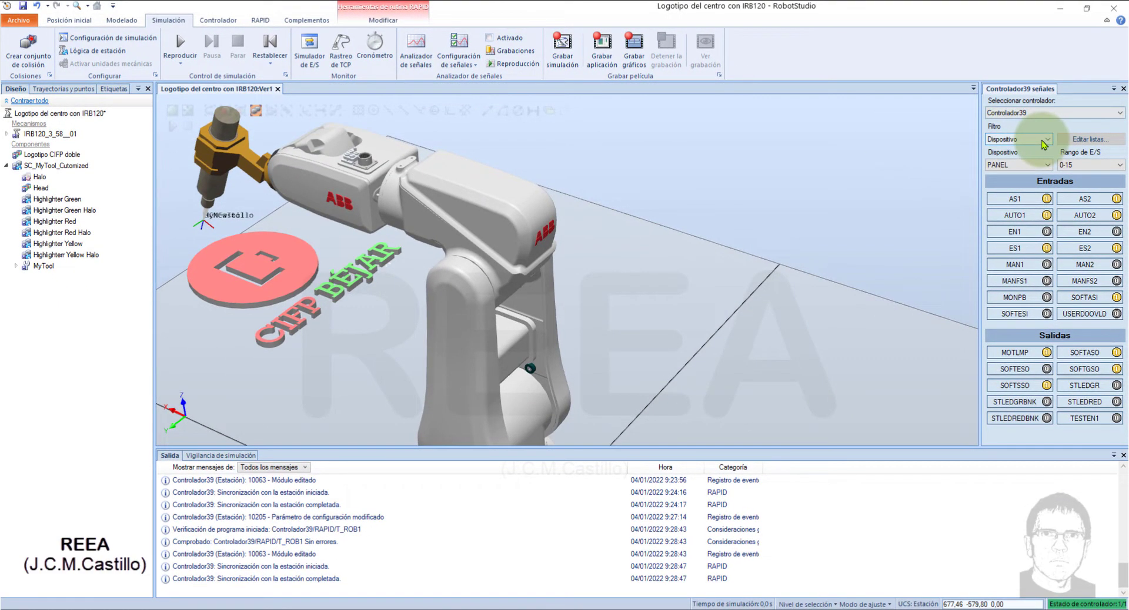
left_click(1048, 140)
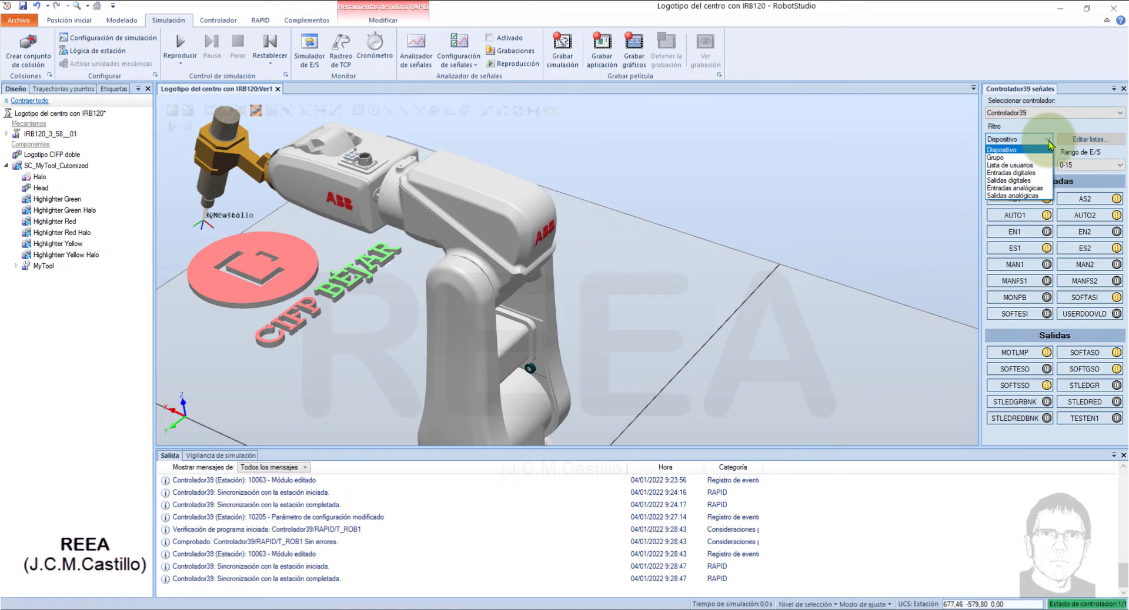
left_click(1026, 167)
left_click(1091, 139)
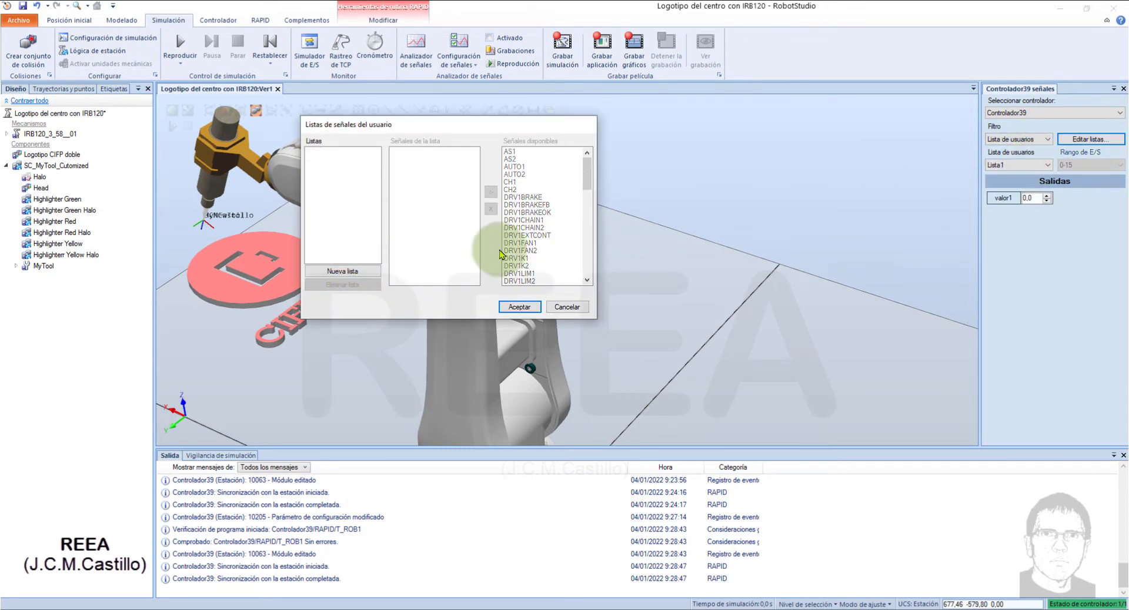
- Create a new user signal list containing Q_Paro and Q_Power_On
left_click(347, 271)
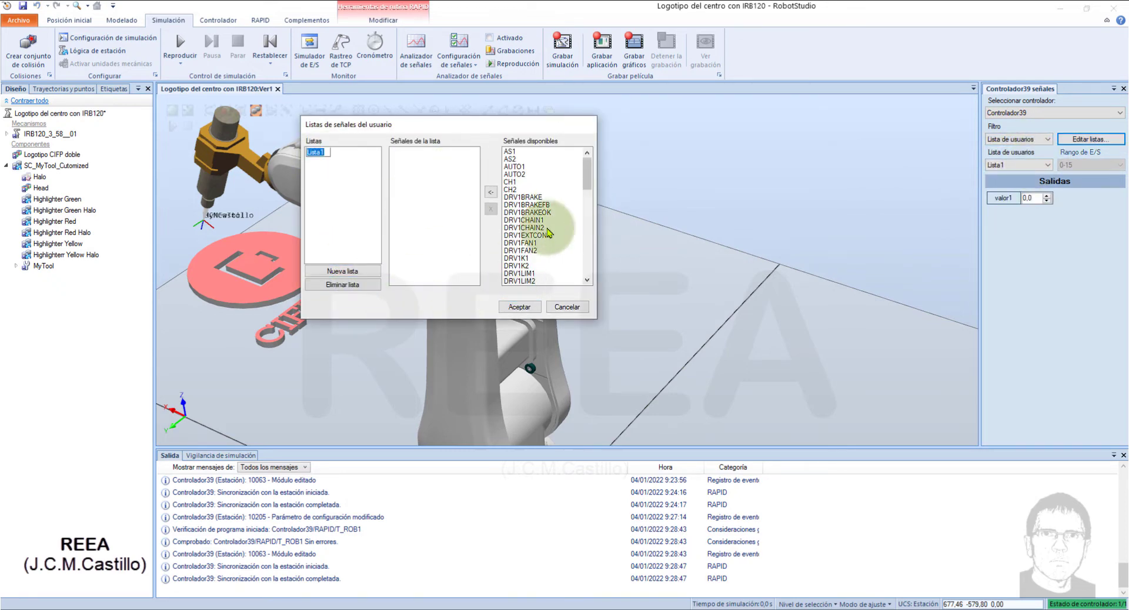
scroll(591, 252, "down", 10)
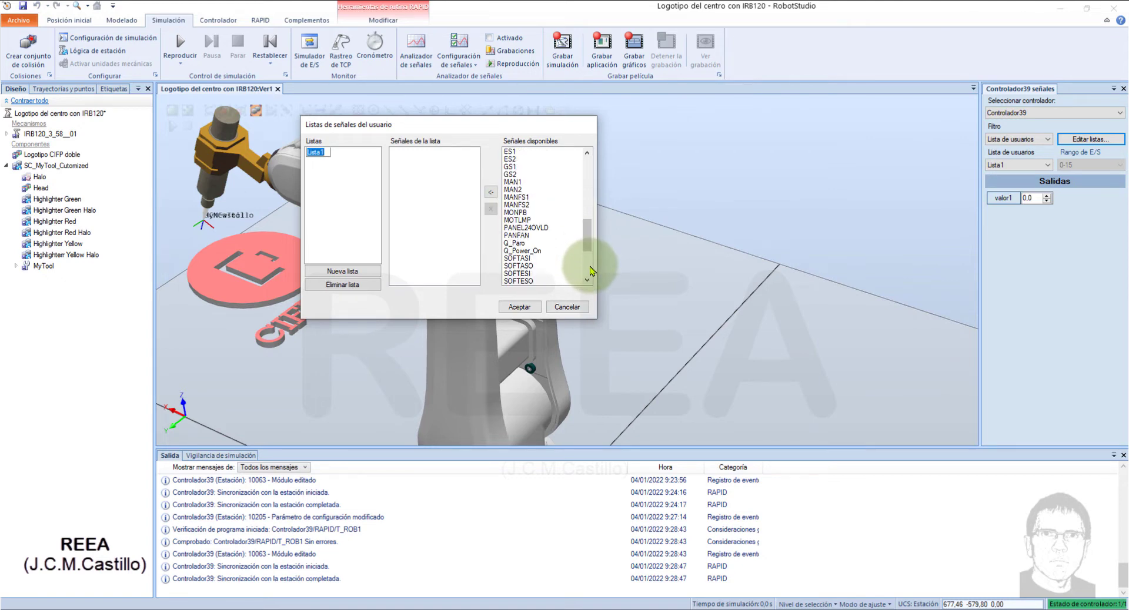
left_click(515, 243)
left_click(490, 192)
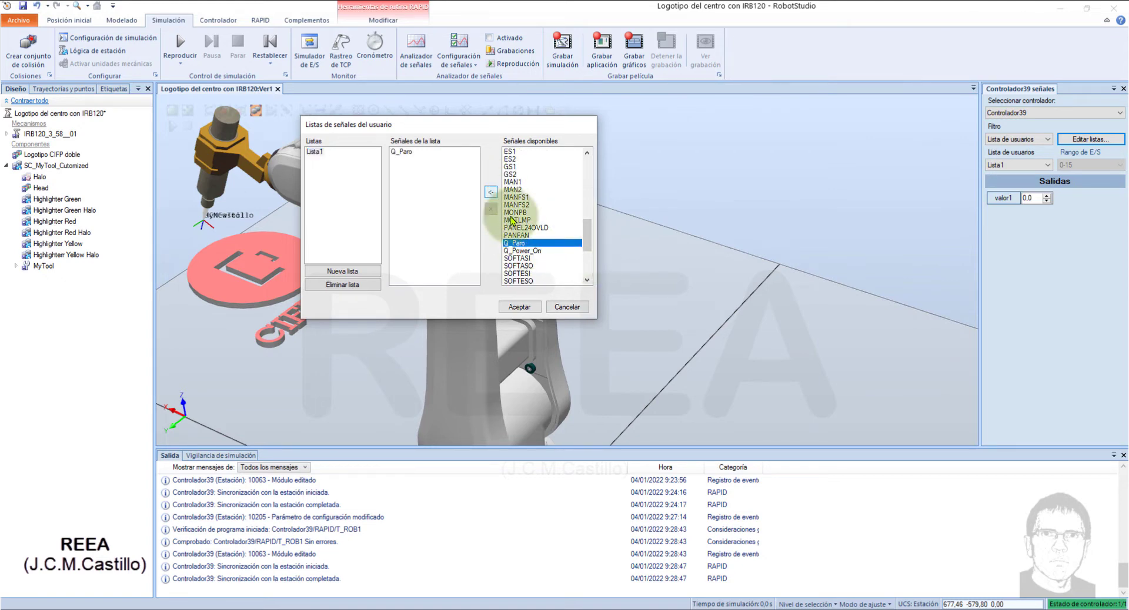
left_click(536, 252)
left_click(491, 192)
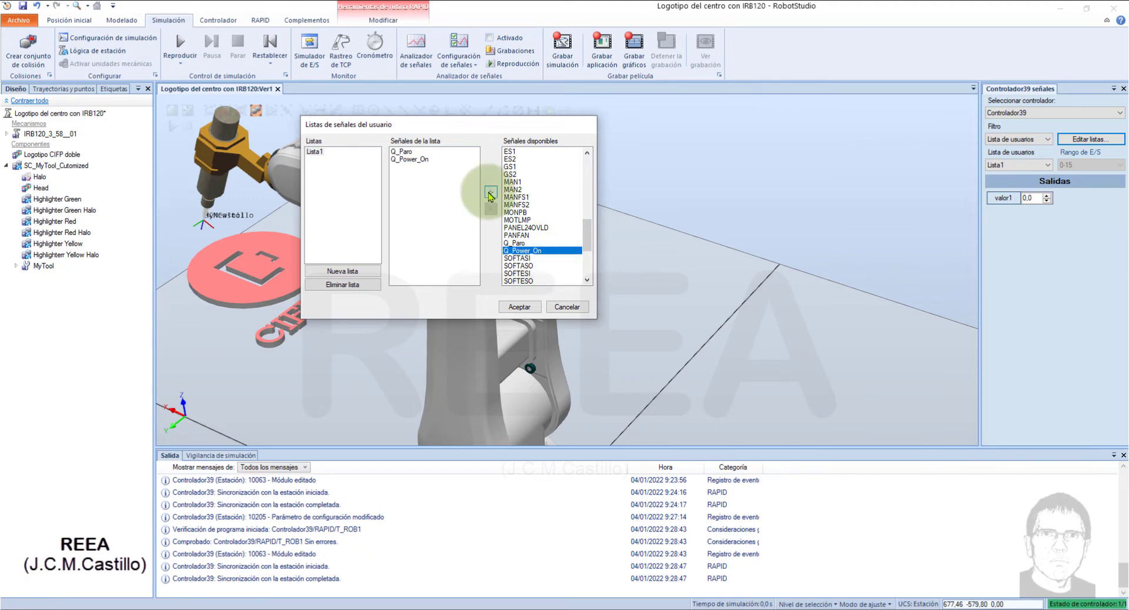
left_click(519, 304)
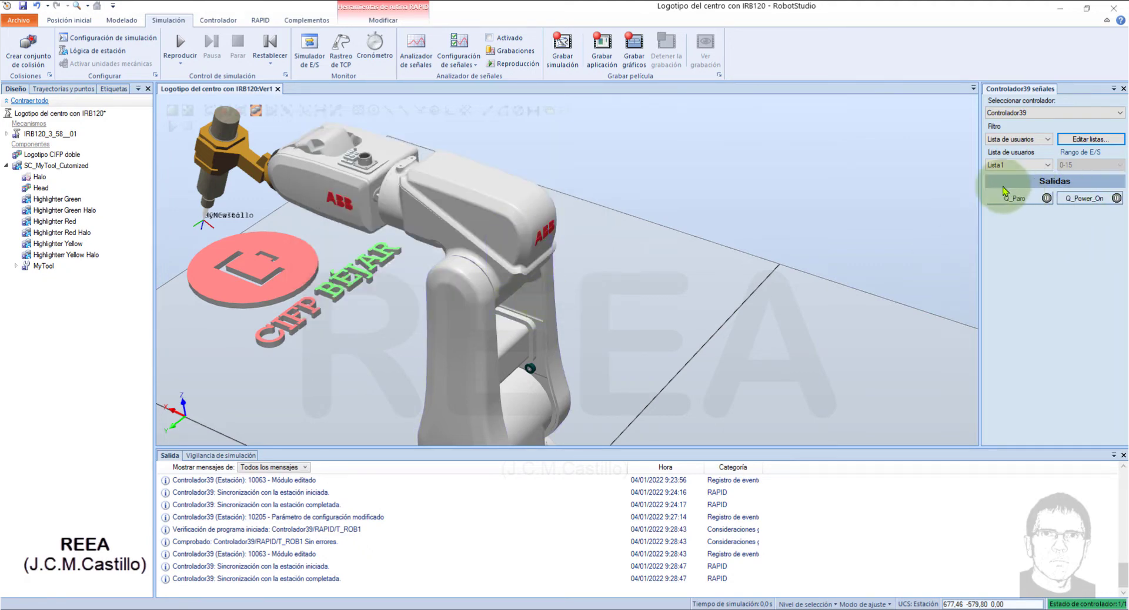
- Return to the Module1 code and request a warm restart of the controller
left_click(260, 22)
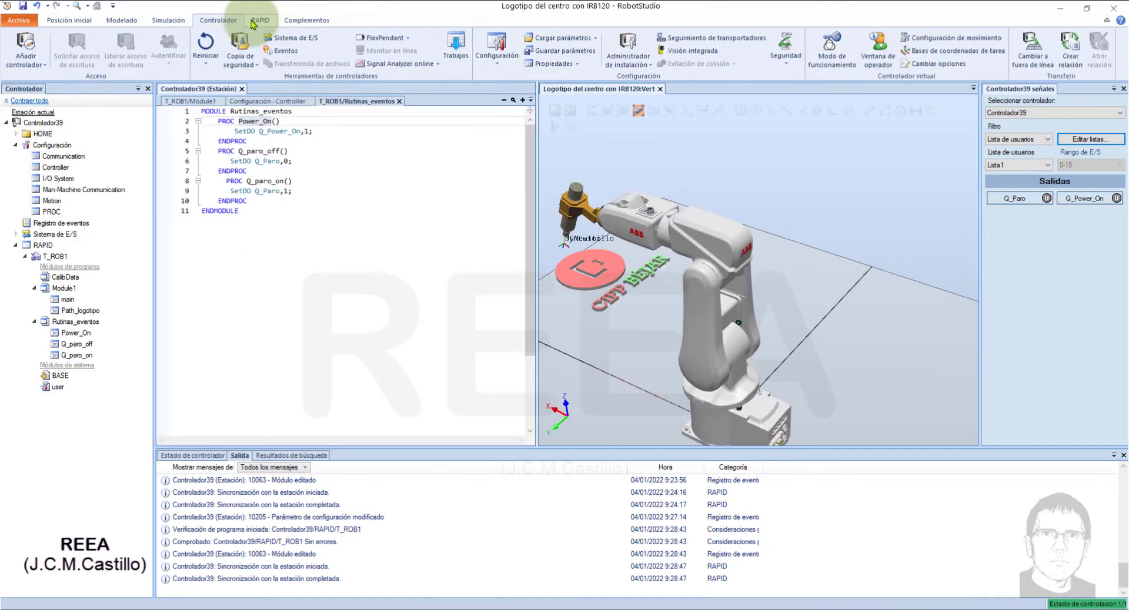
left_click(189, 106)
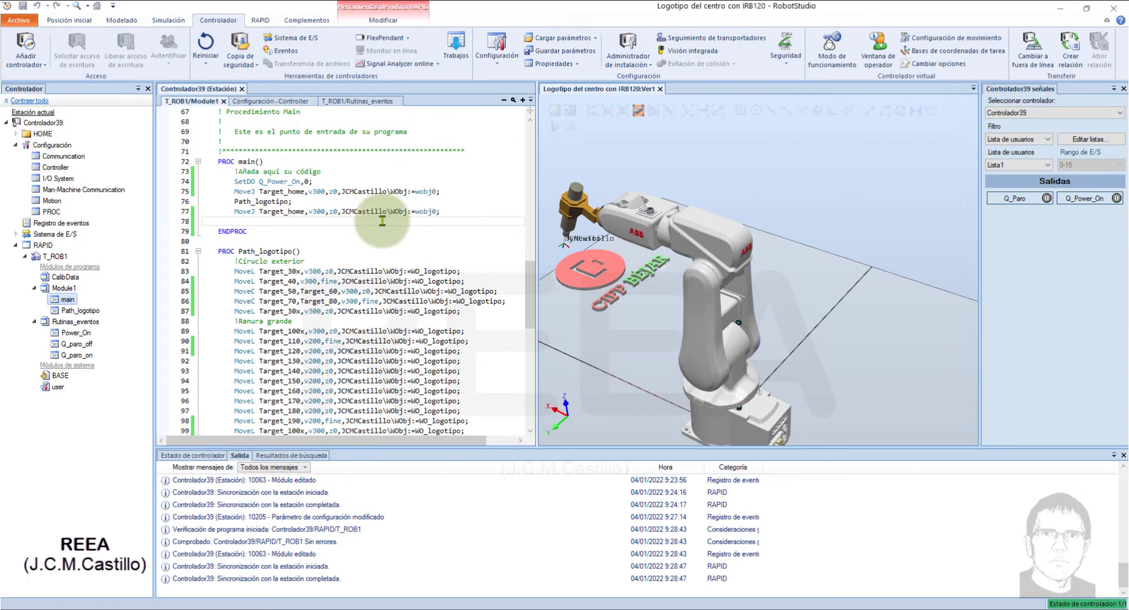
left_click(206, 47)
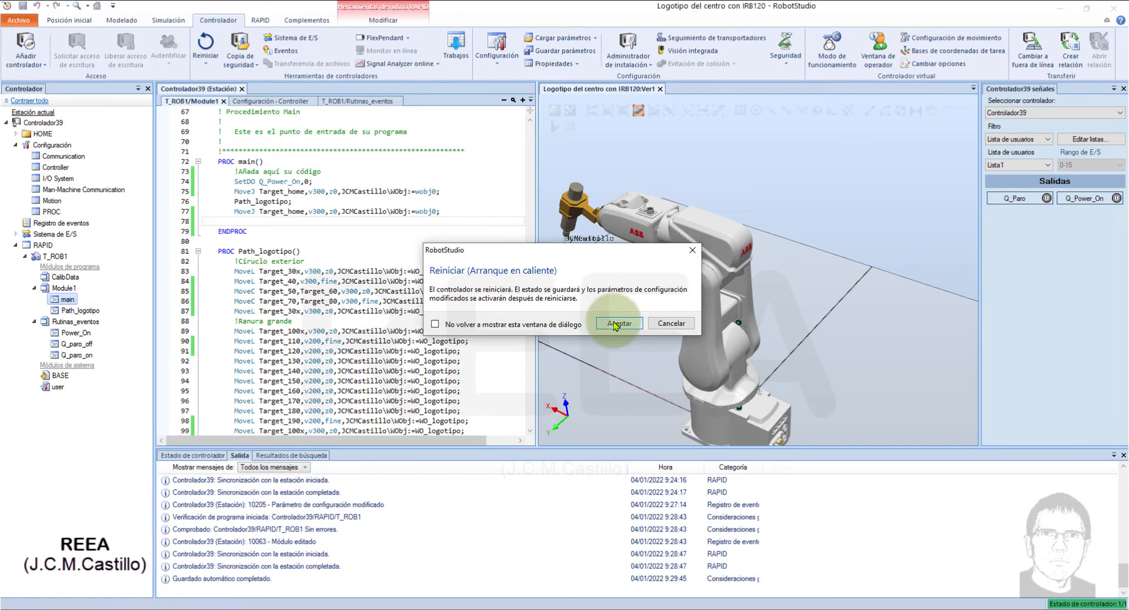